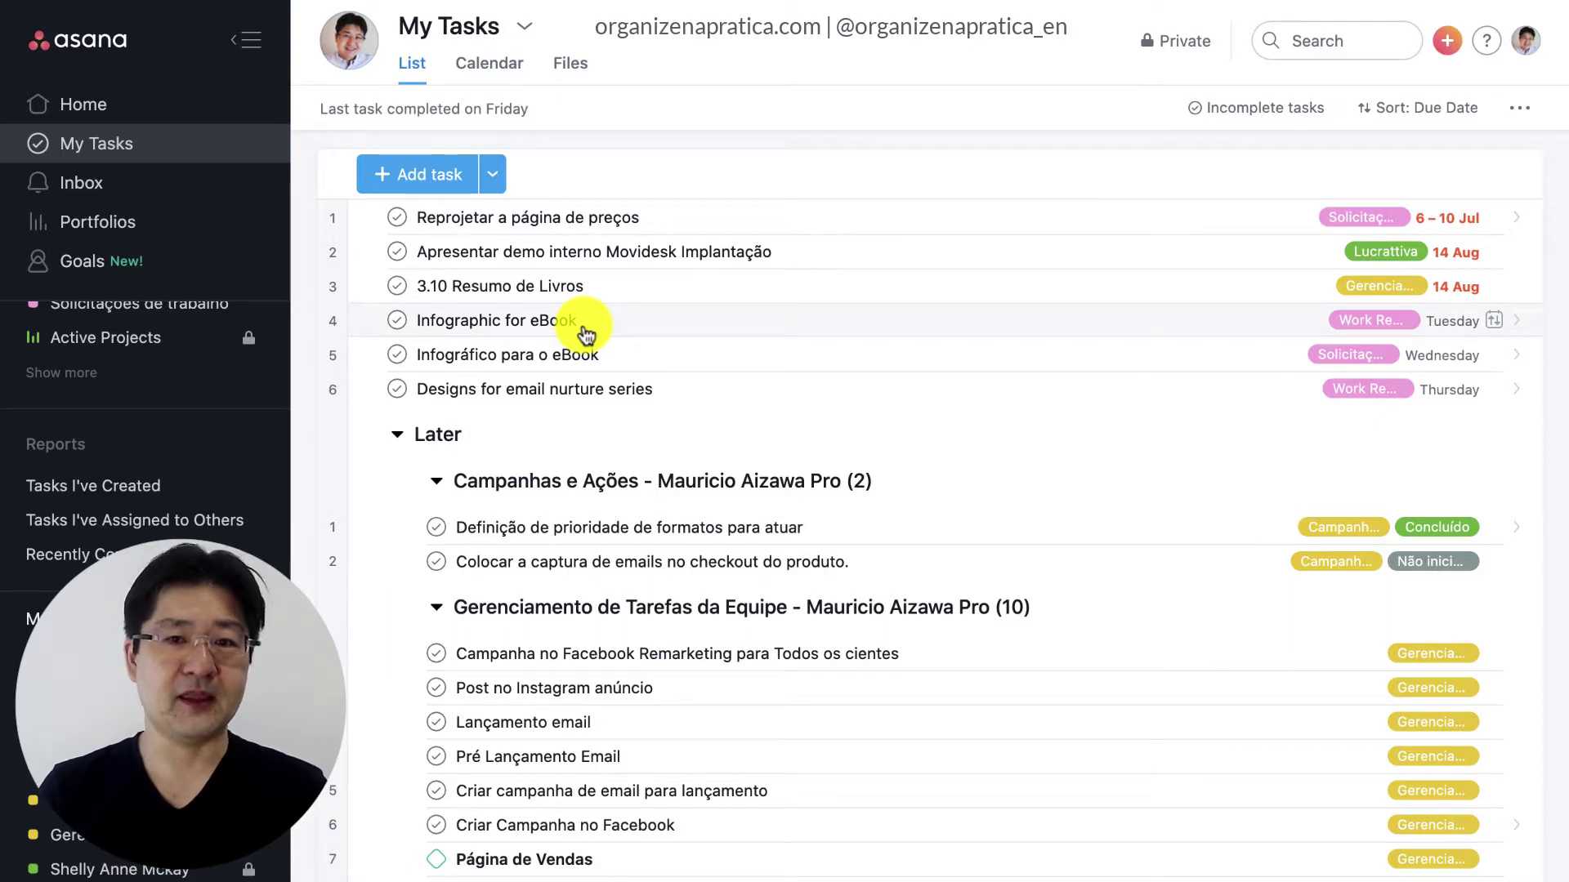
Review the details, subtasks and comments of the "Infographic for eBook" and "Infográfico para o eBook" tasks, closing the details when finished.
click(1288, 333)
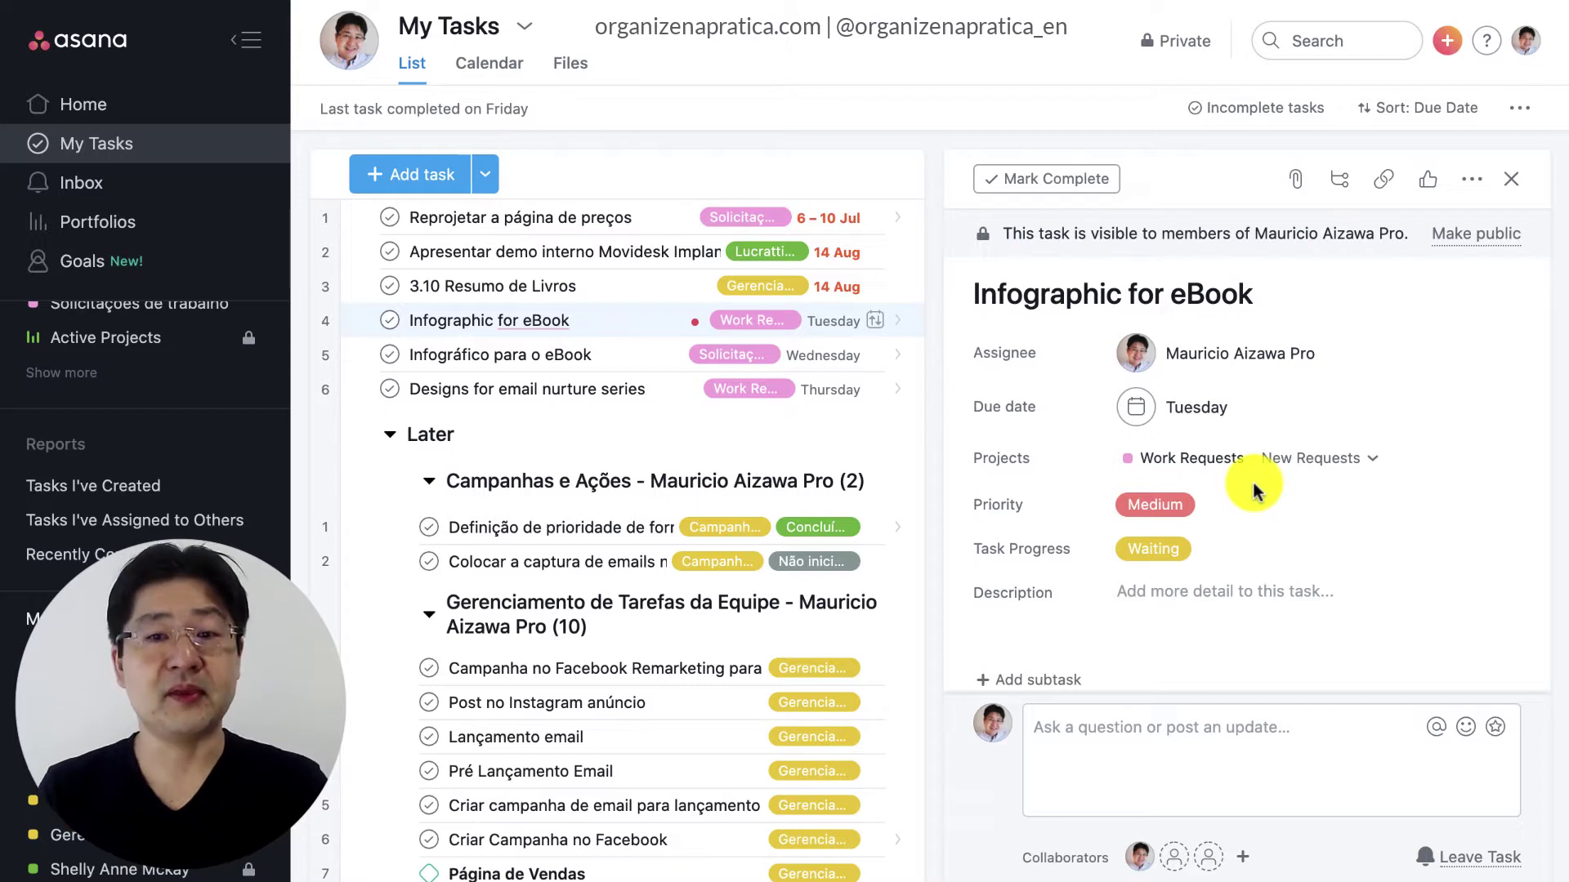
click(537, 353)
scroll(1299, 594, down, 6)
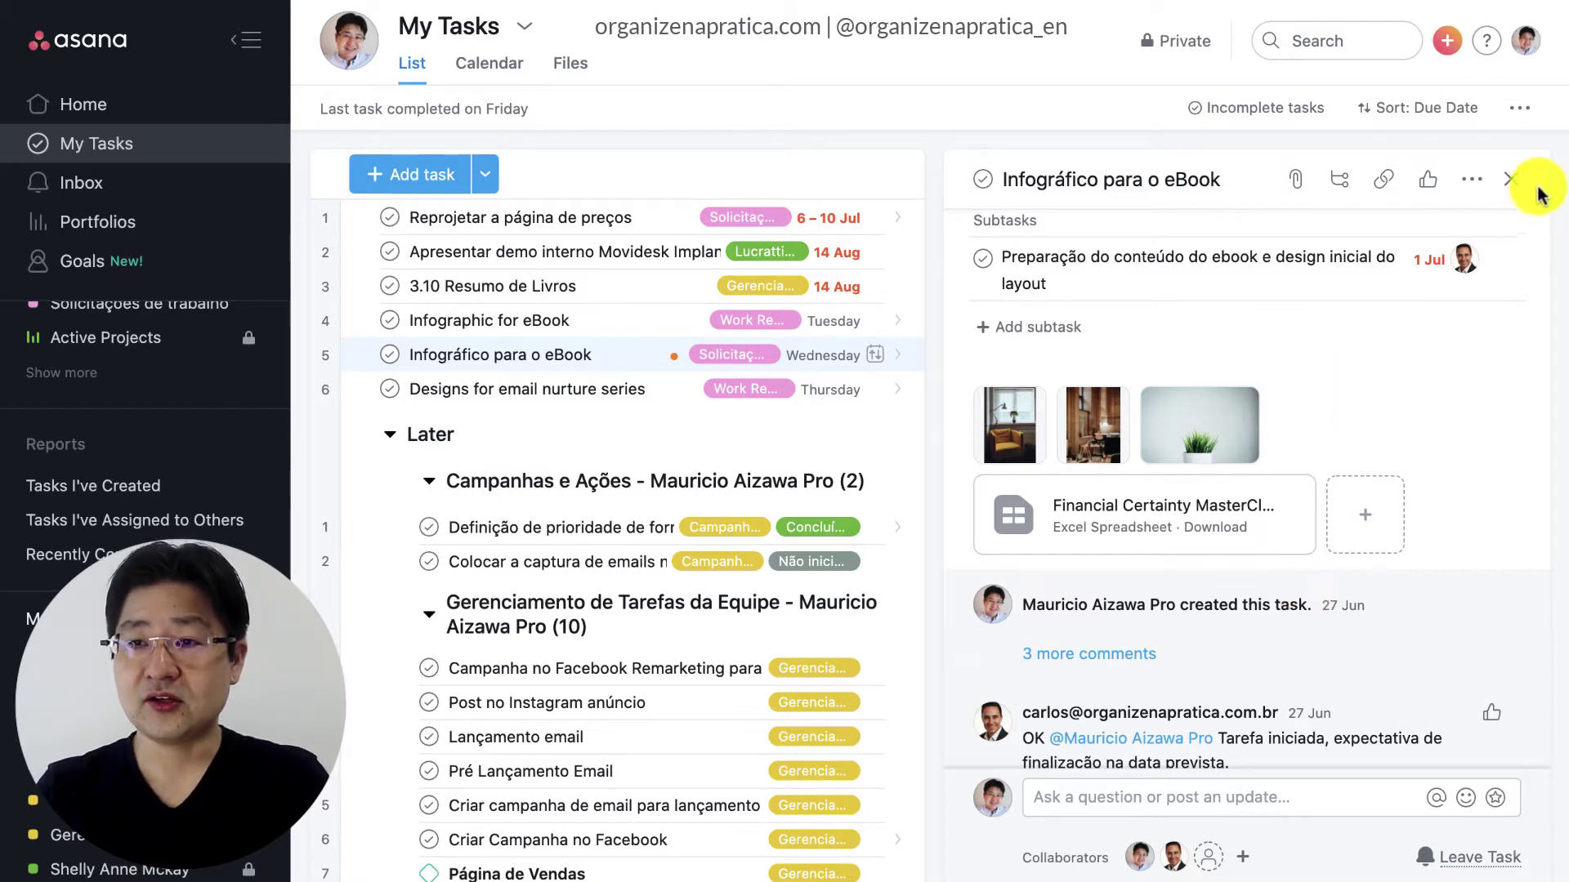
scroll(1299, 507, down, 5)
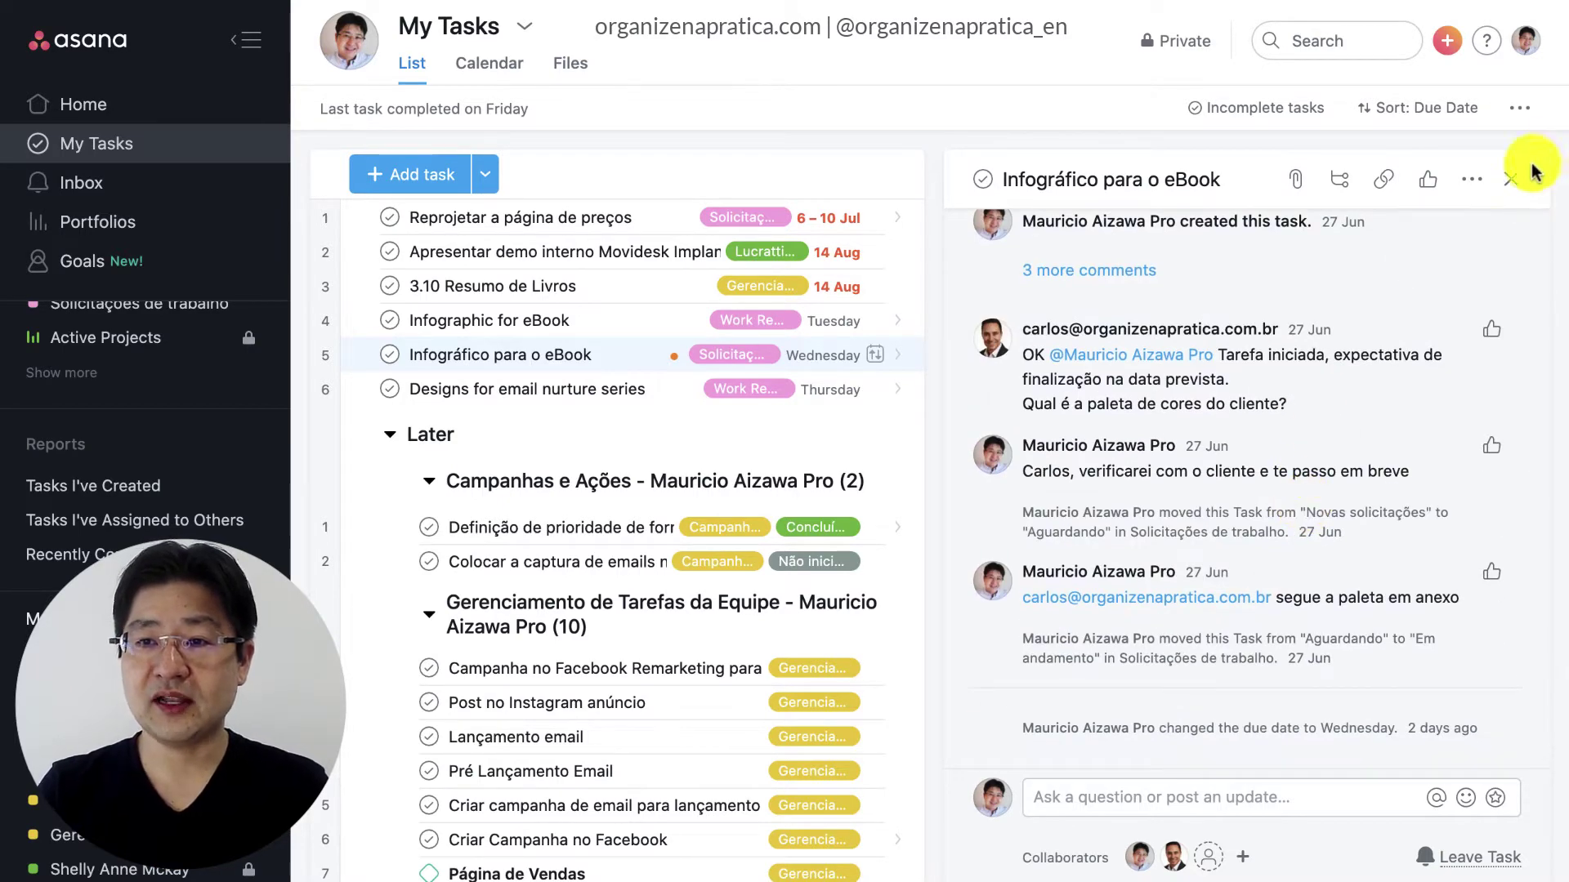
click(1518, 179)
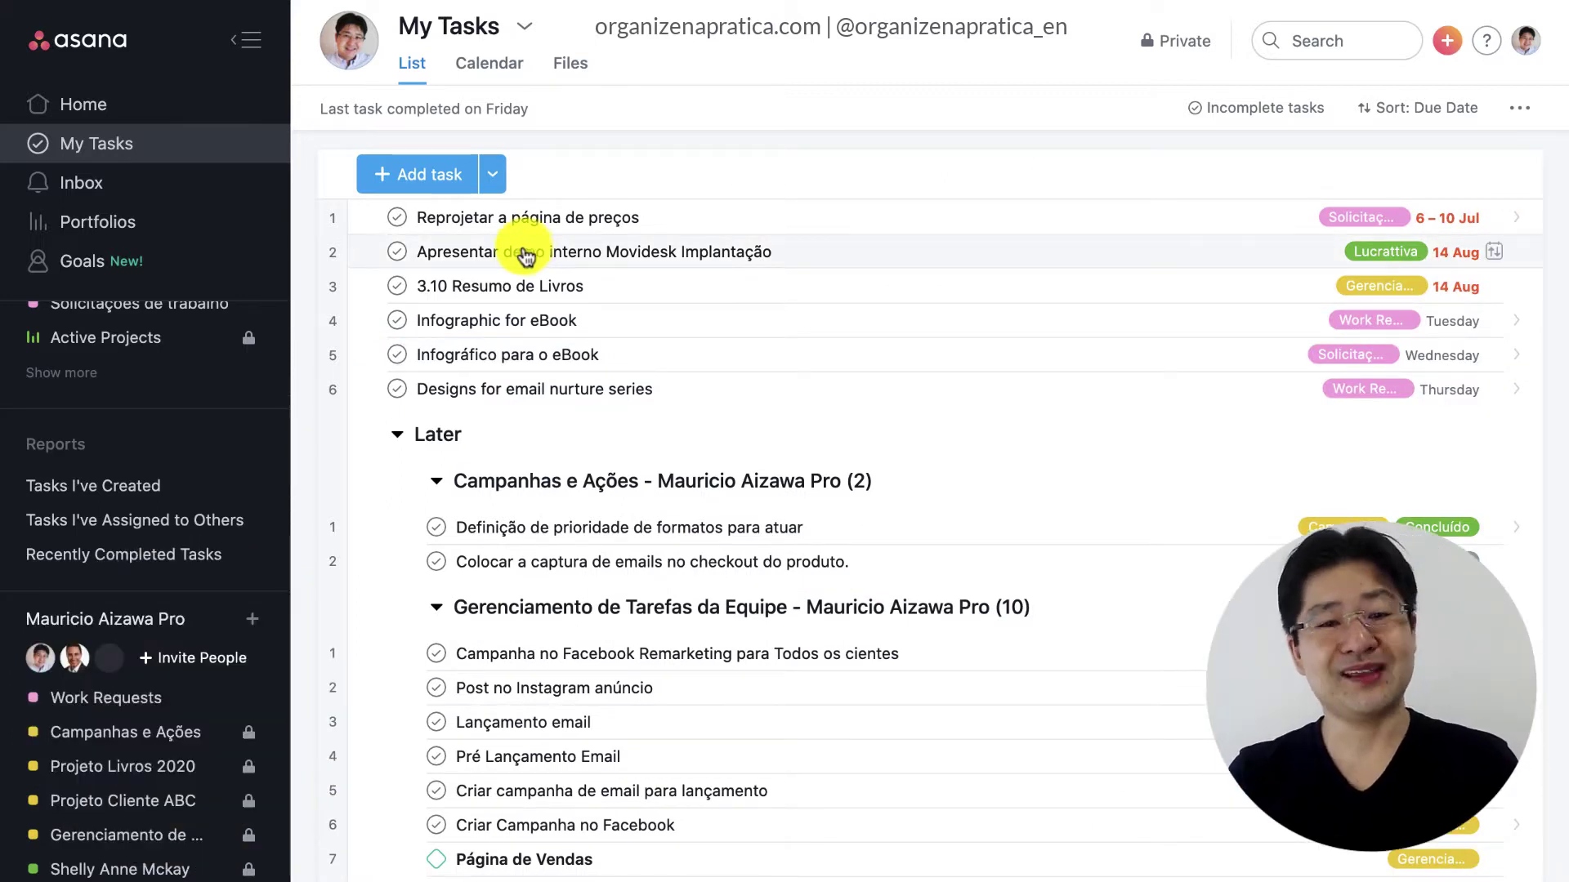
Open the Work Requests project and look through its board columns.
scroll(120, 796, down, 5)
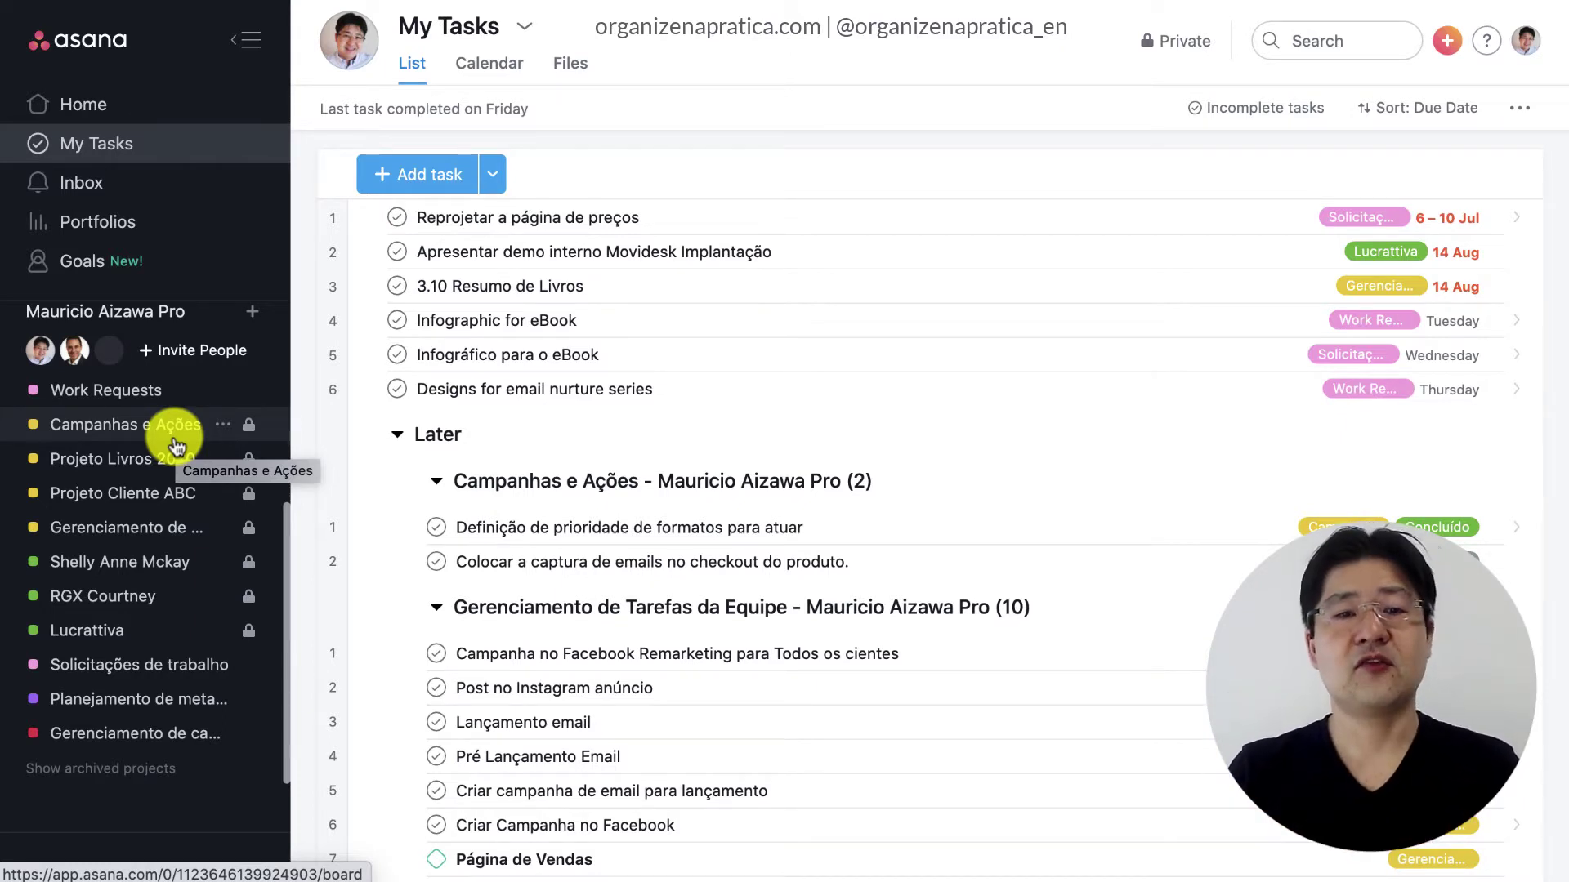
click(155, 396)
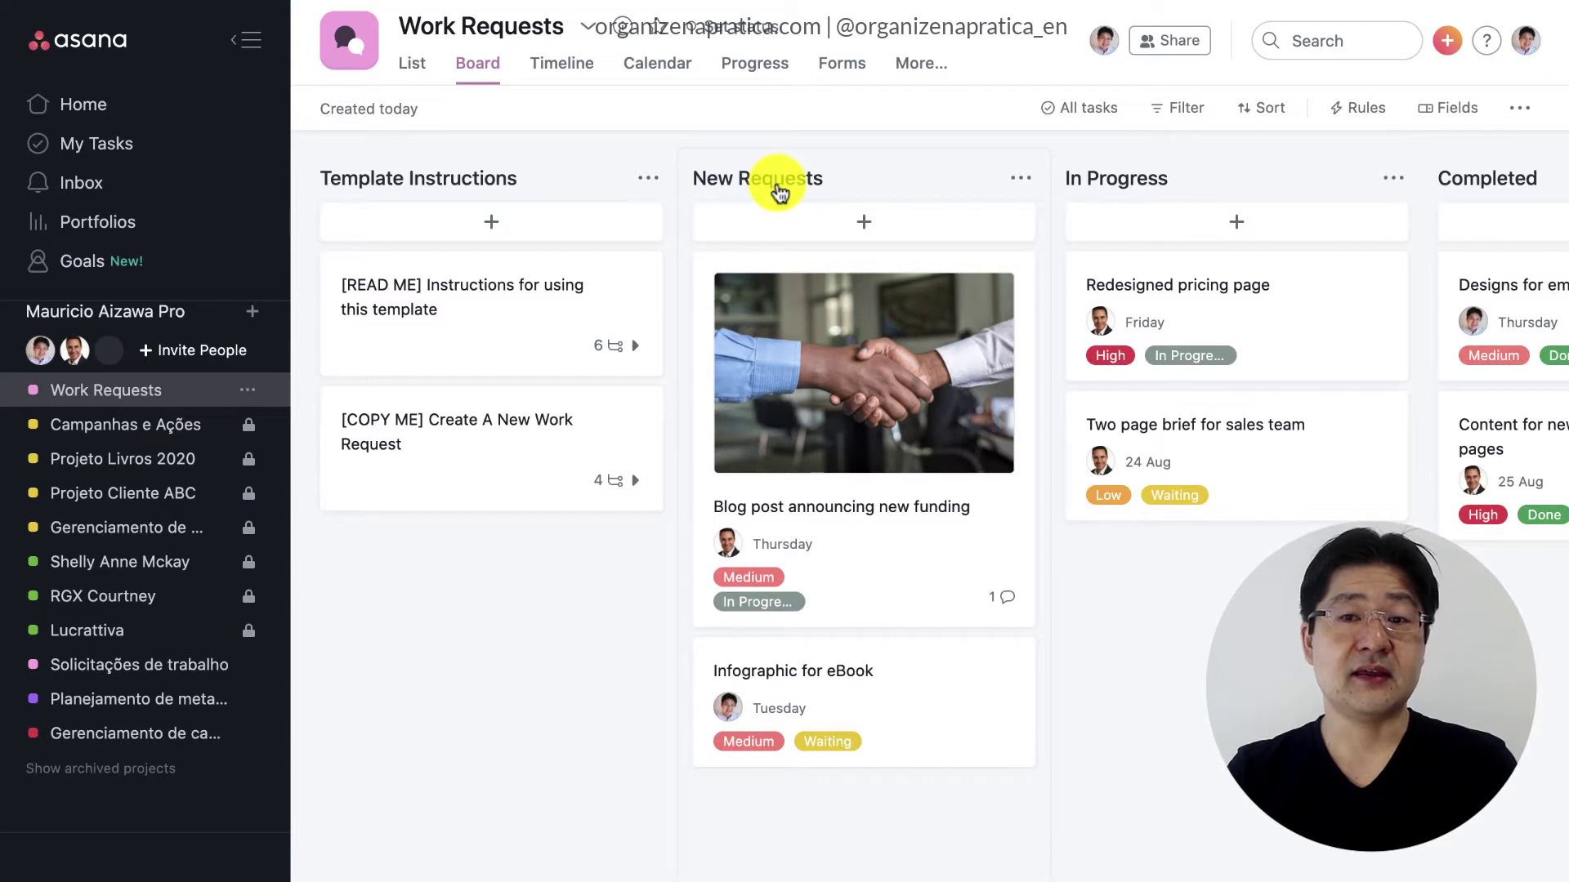
scroll(779, 188, right, 3)
scroll(779, 190, right, 2)
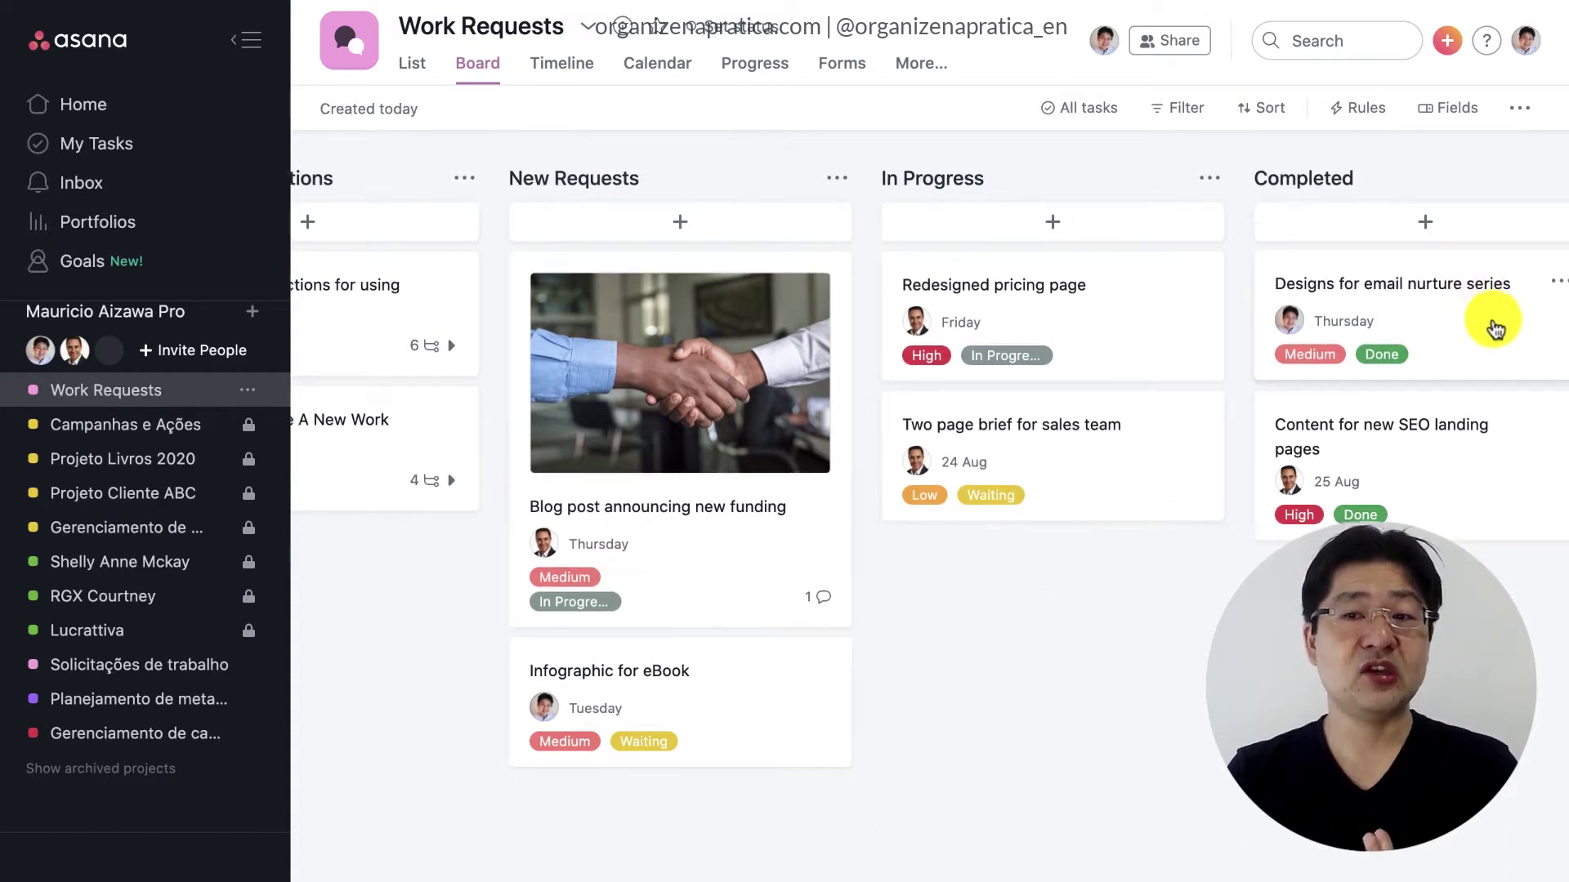
Add a column named "Approval" to the Work Requests board and place it between In Progress and Completed.
scroll(1495, 322, right, 5)
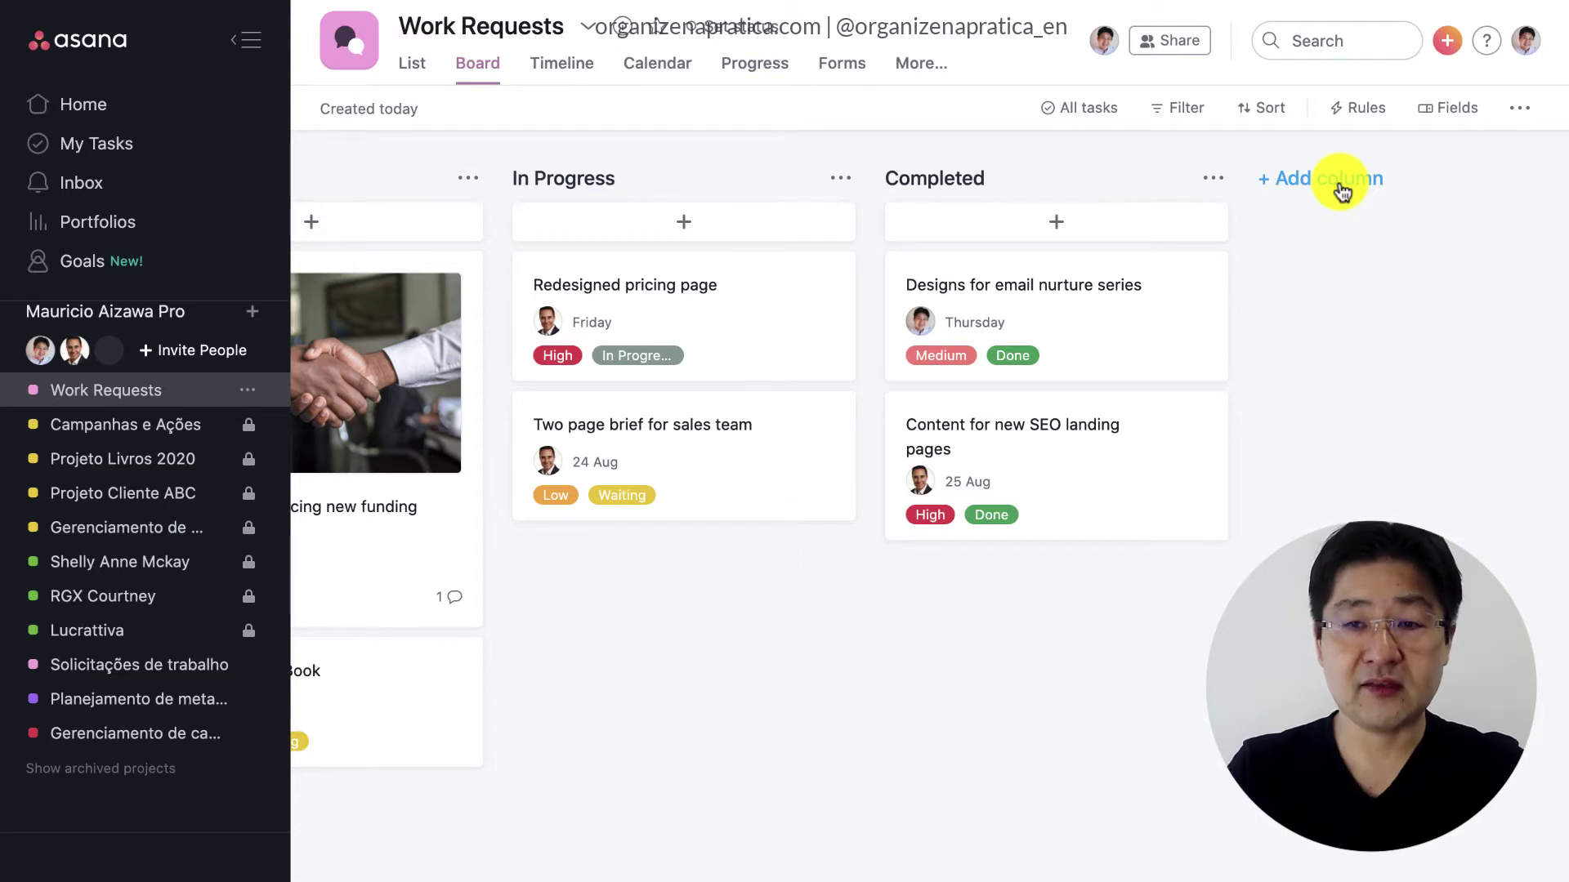
click(1342, 191)
text(Apr)
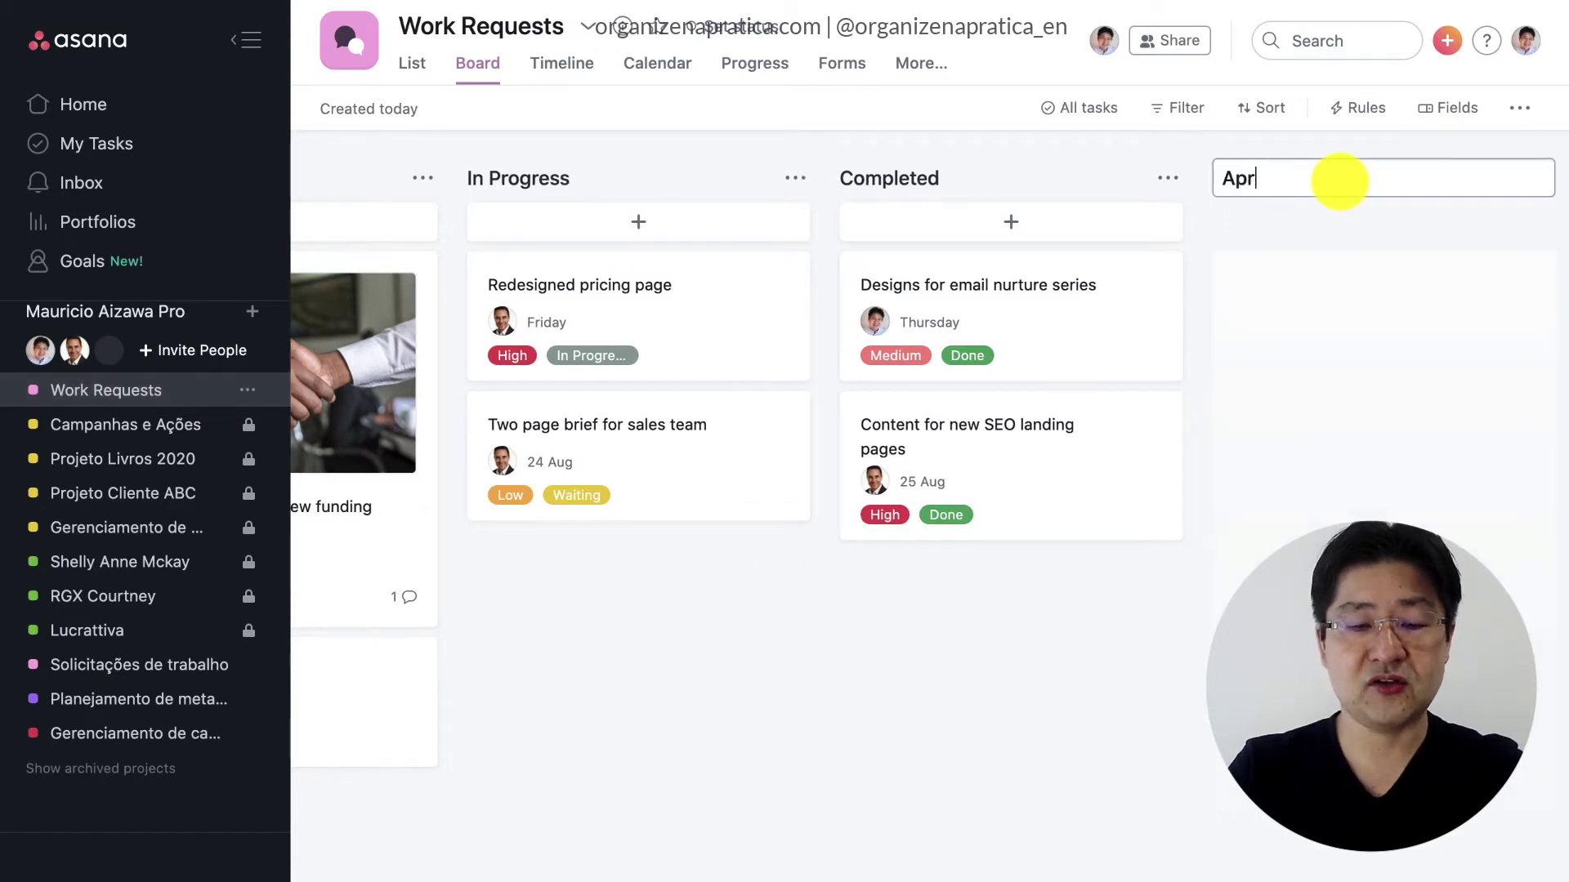
text(proval)
key(Return)
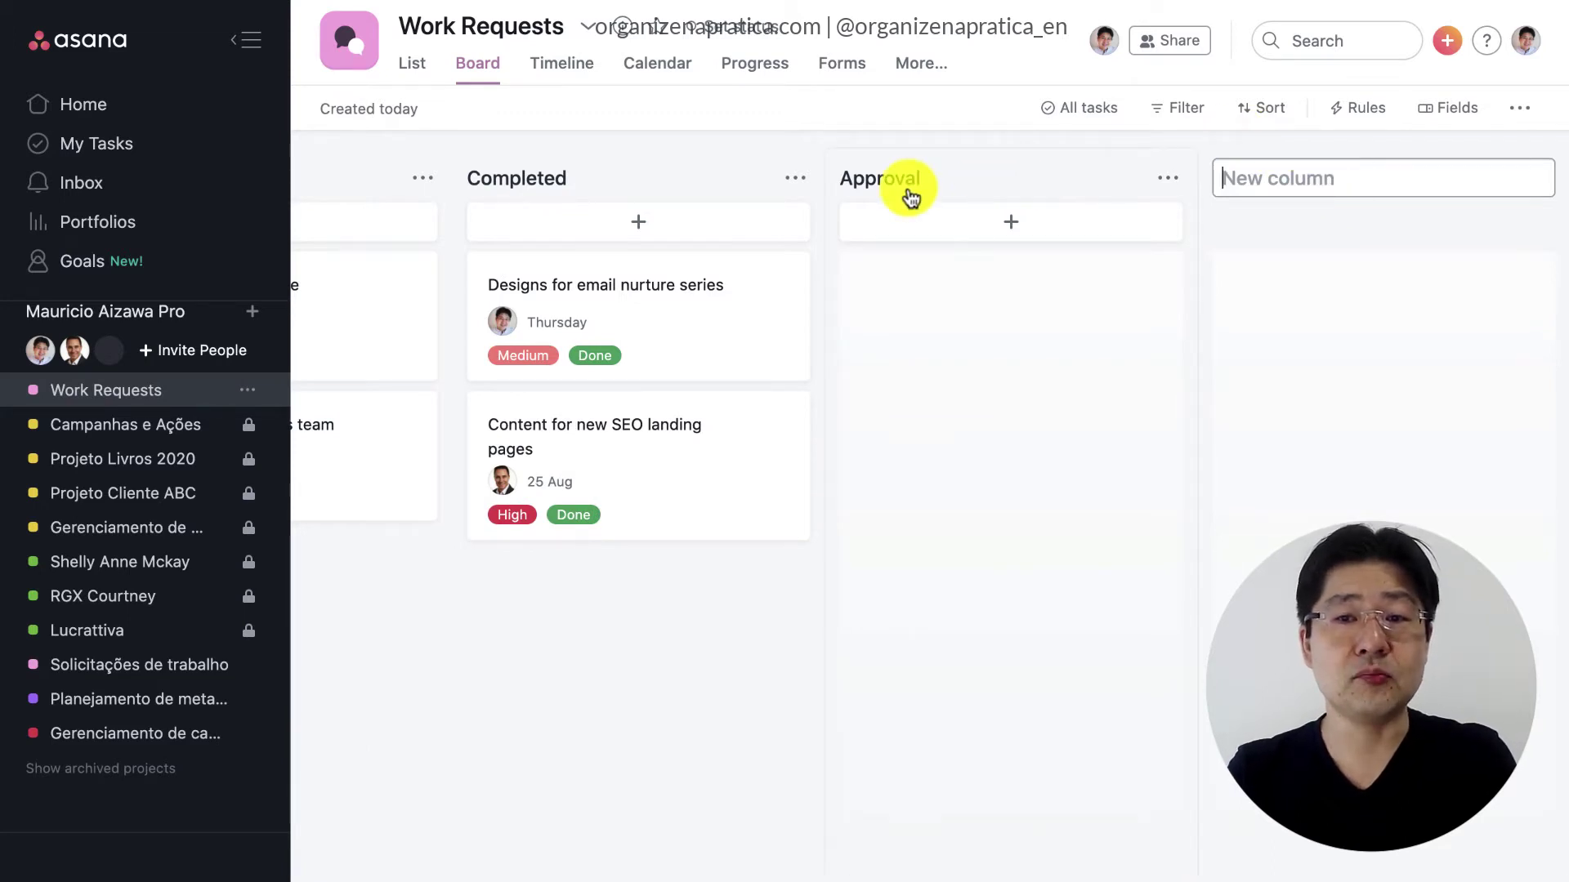
drag(902, 193, 609, 191)
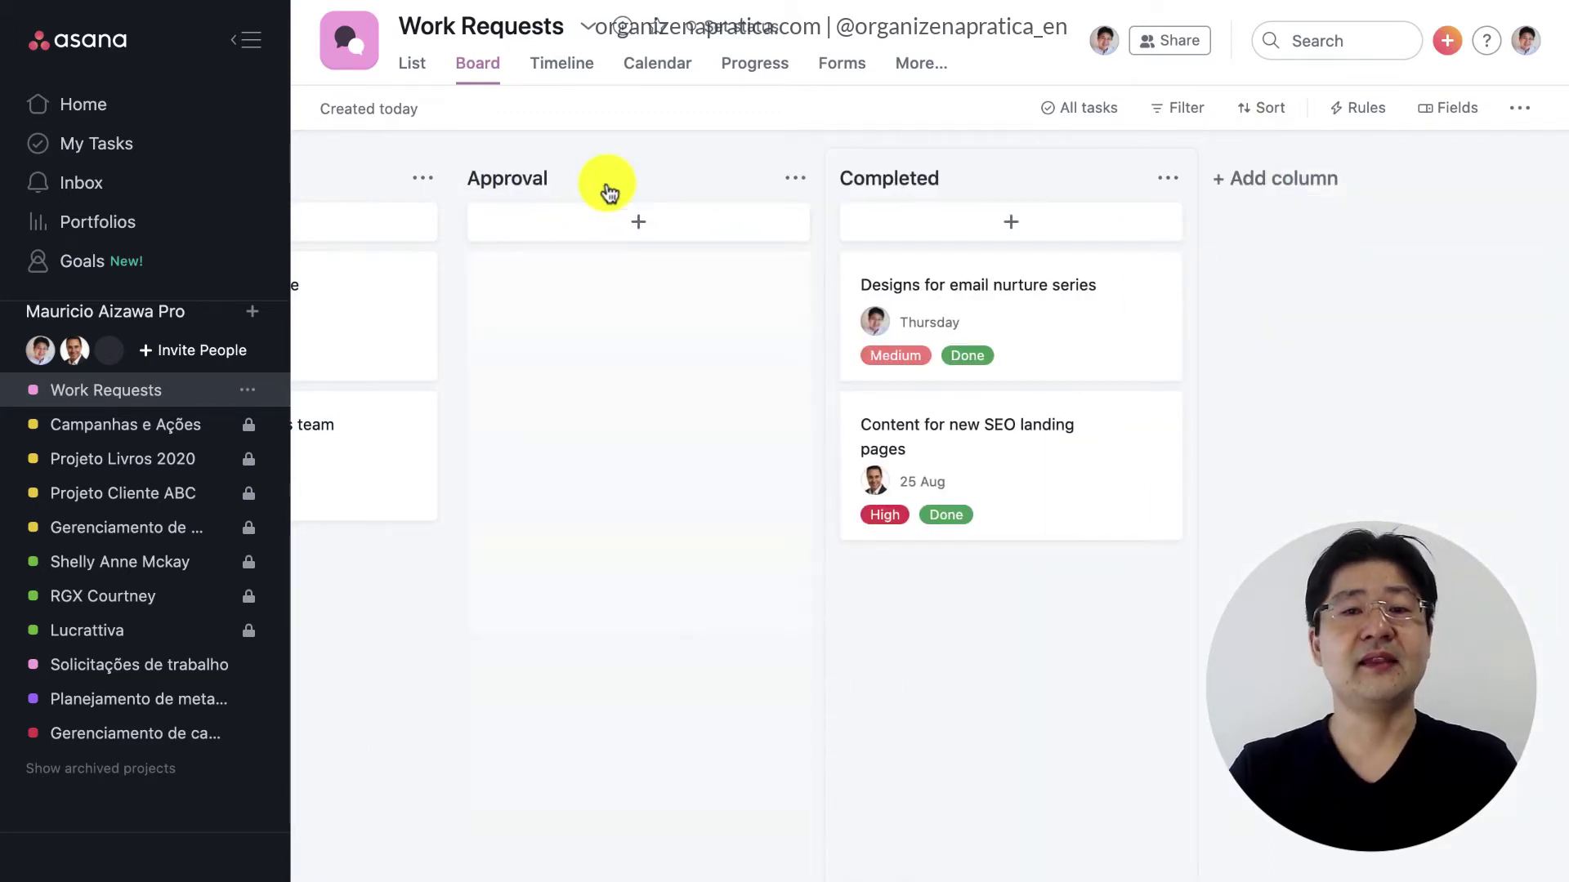
Examine the description, attachments and activity of the "Blog post announcing new funding" task in New Requests, closing it when finished.
scroll(610, 192, left, 10)
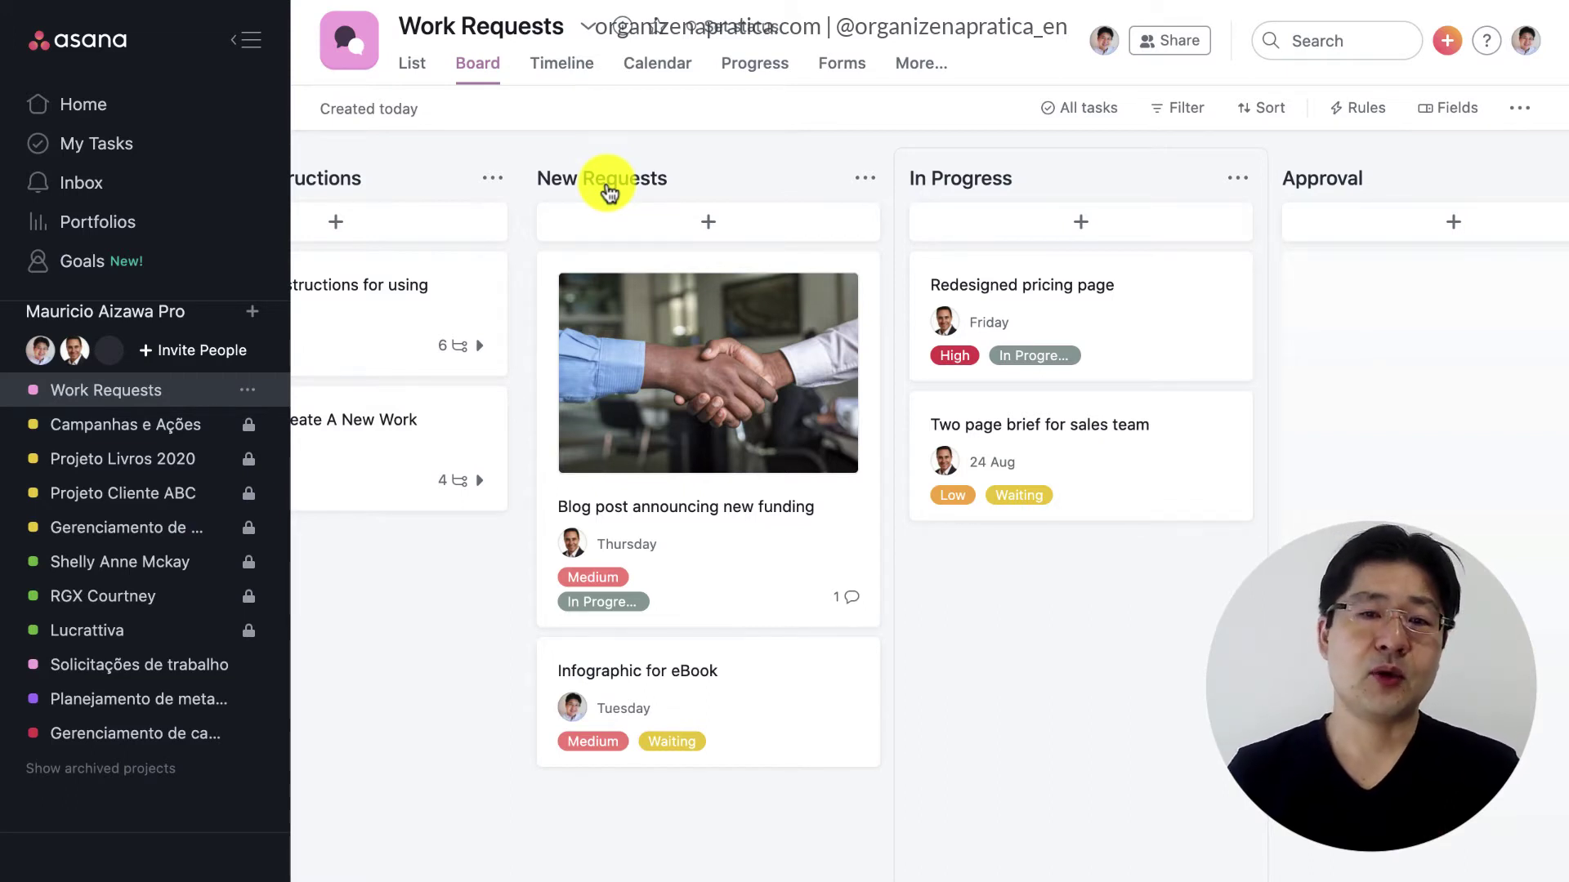
click(679, 370)
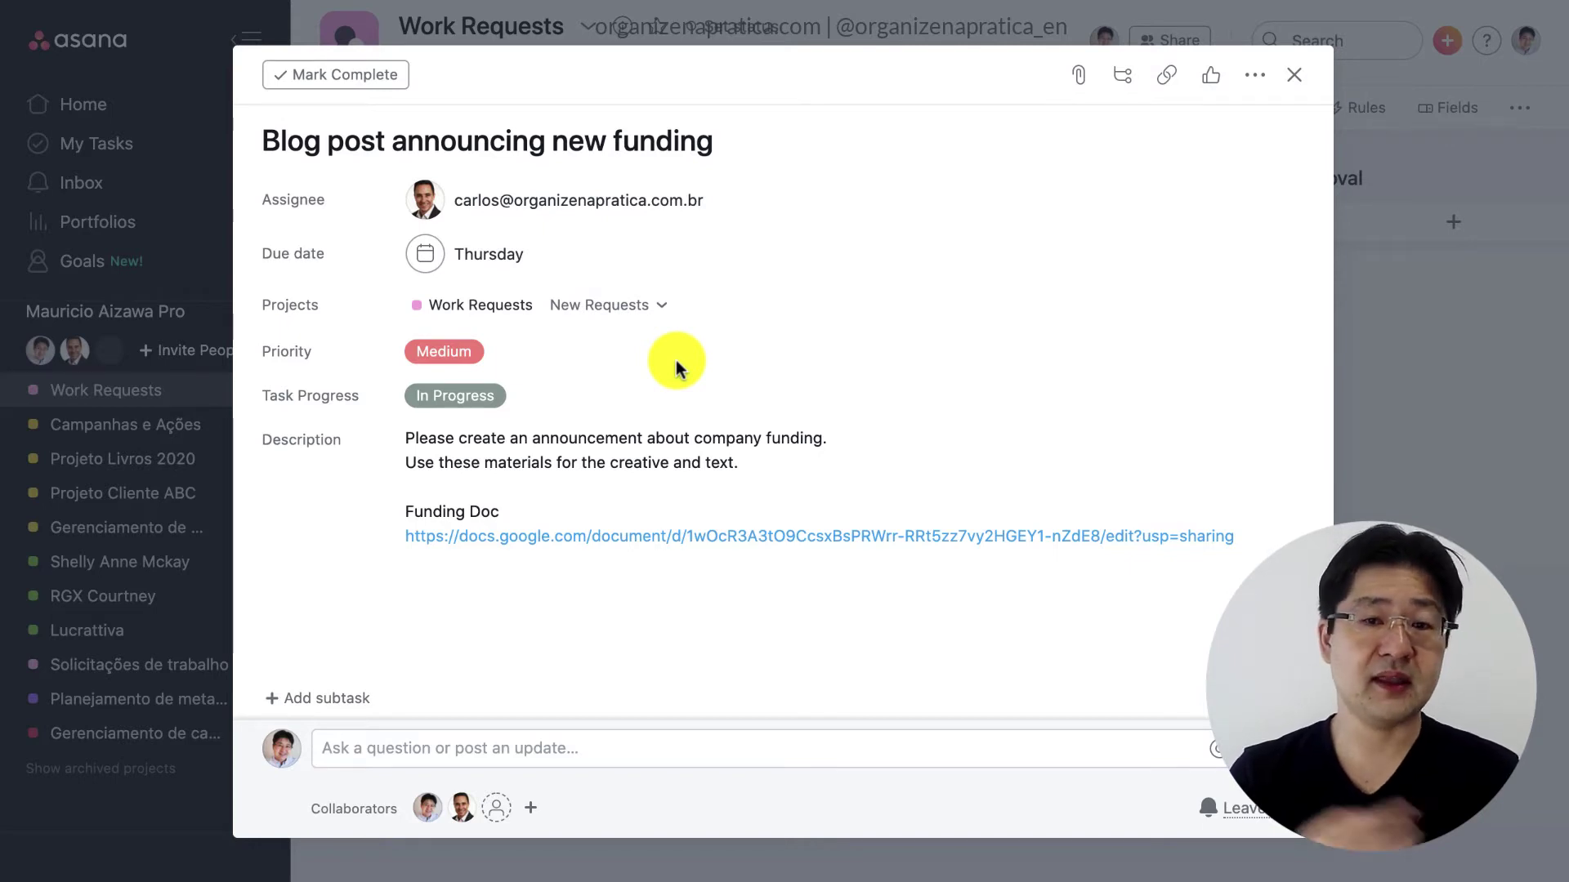
scroll(538, 490, down, 2)
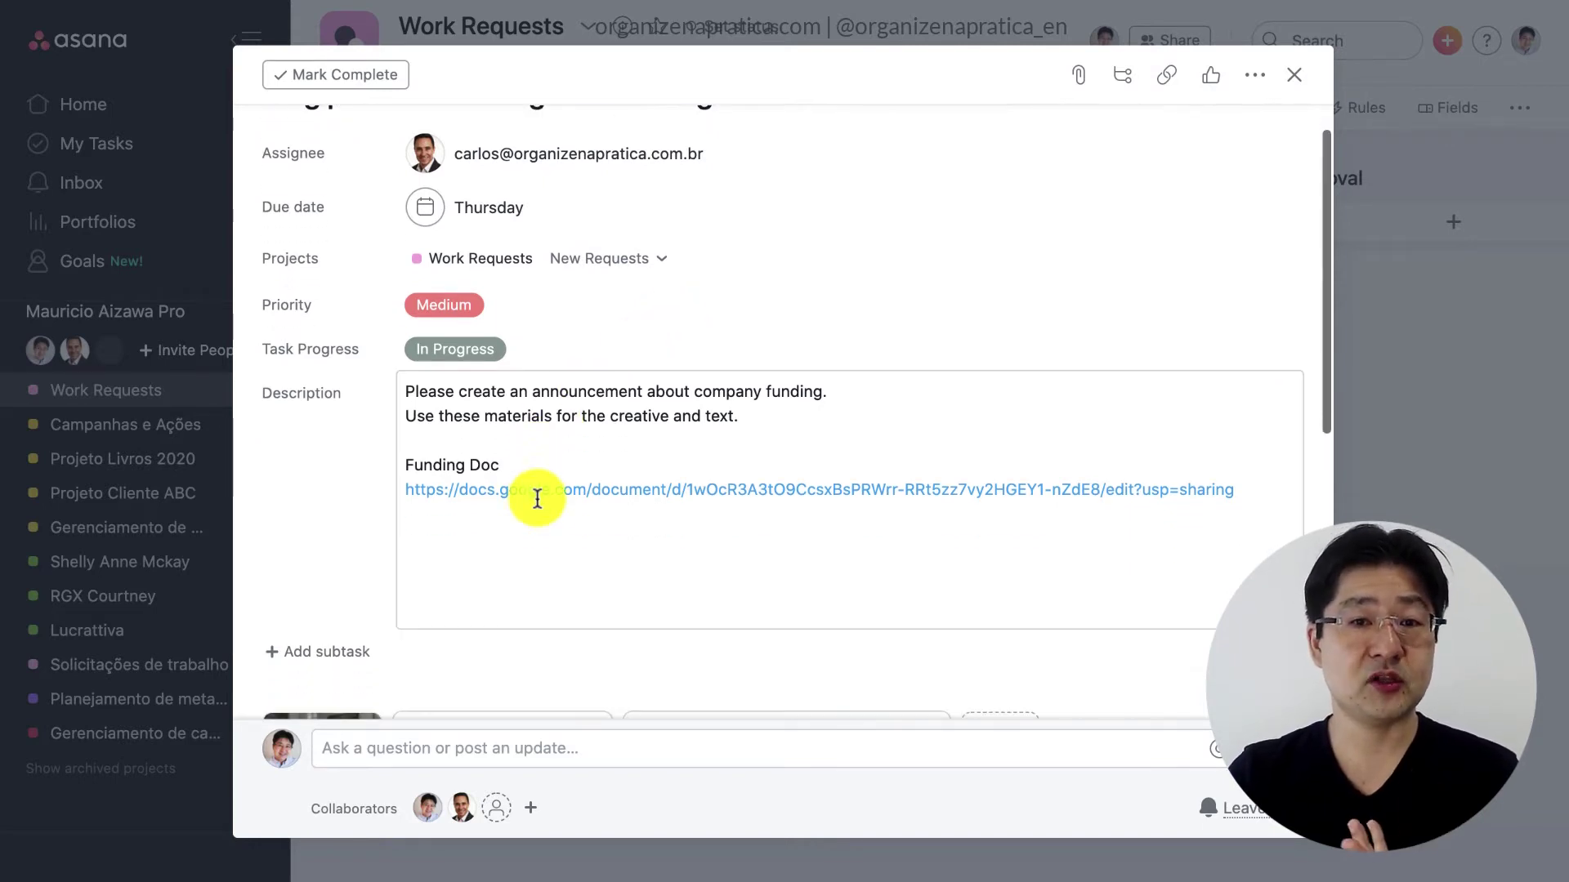
scroll(537, 495, up, 2)
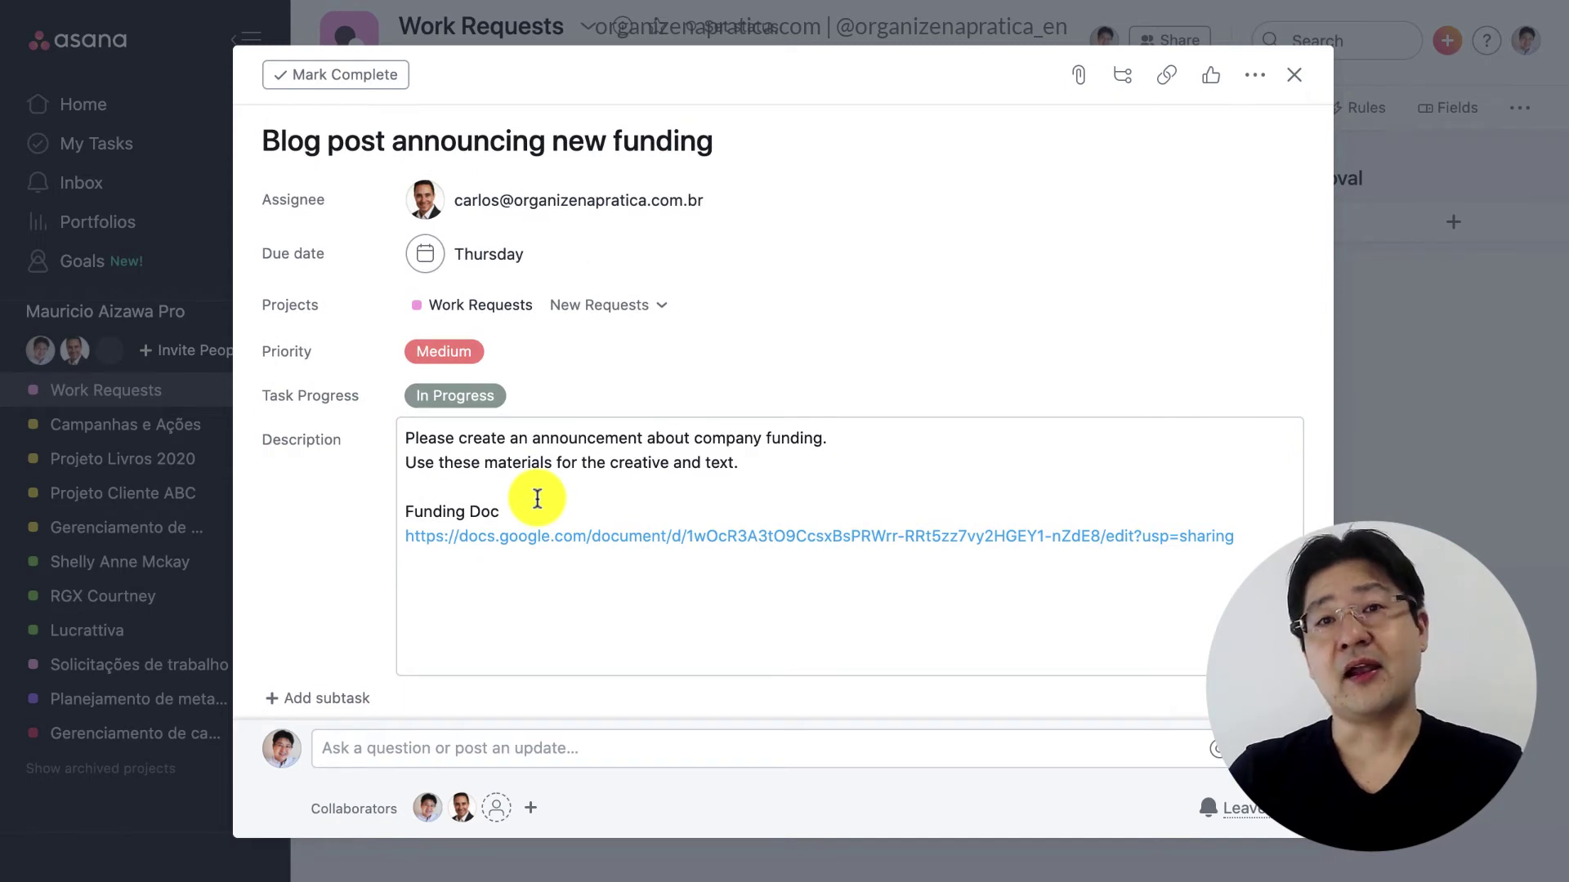
scroll(535, 497, down, 4)
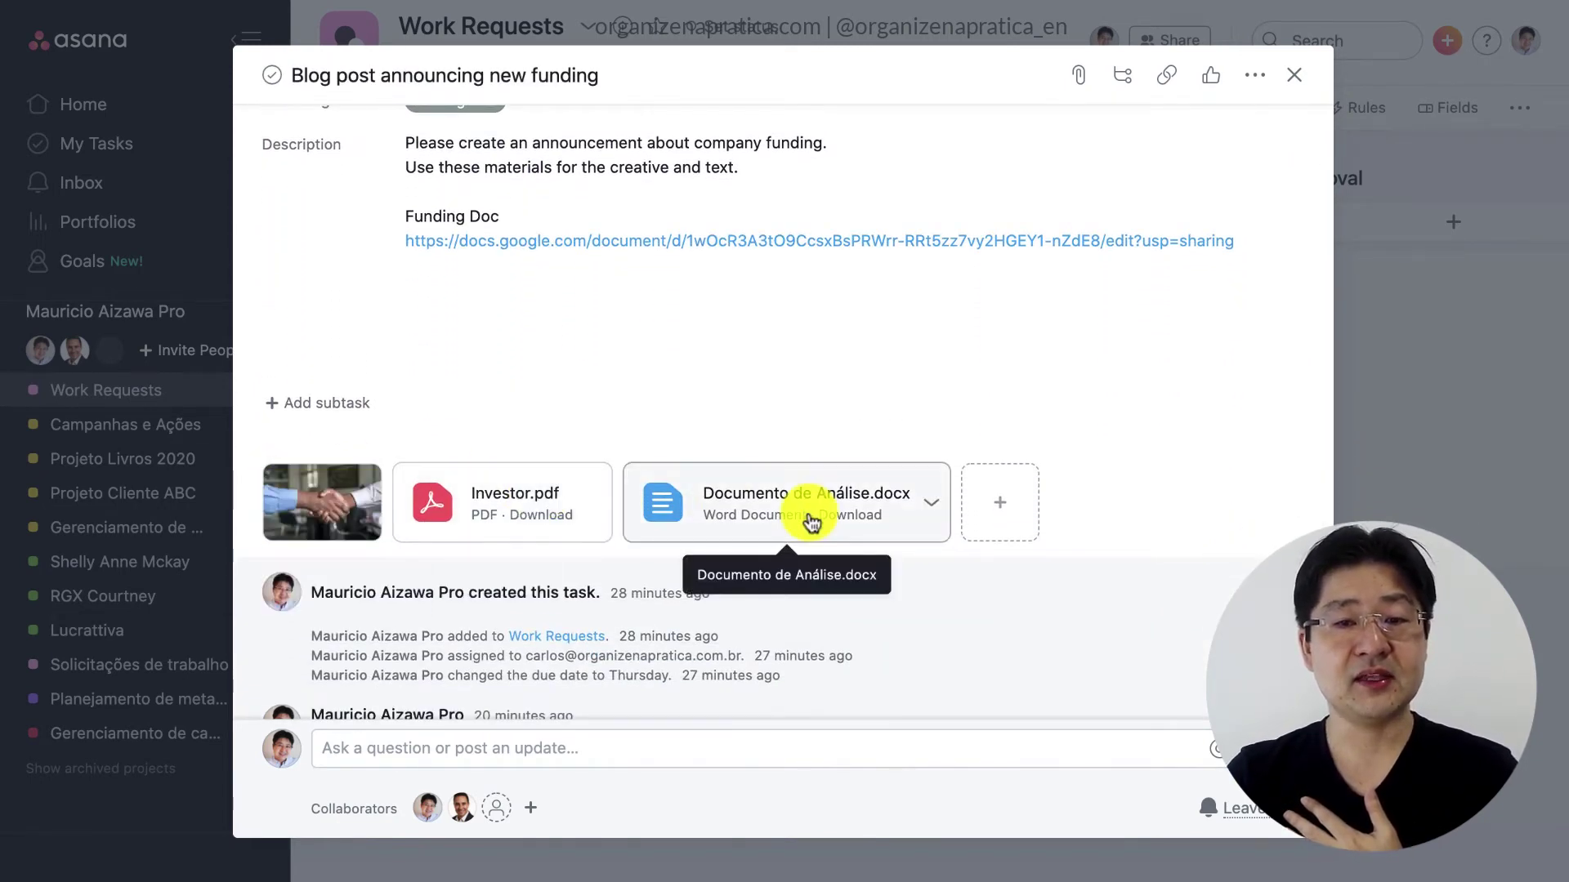
scroll(798, 523, down, 4)
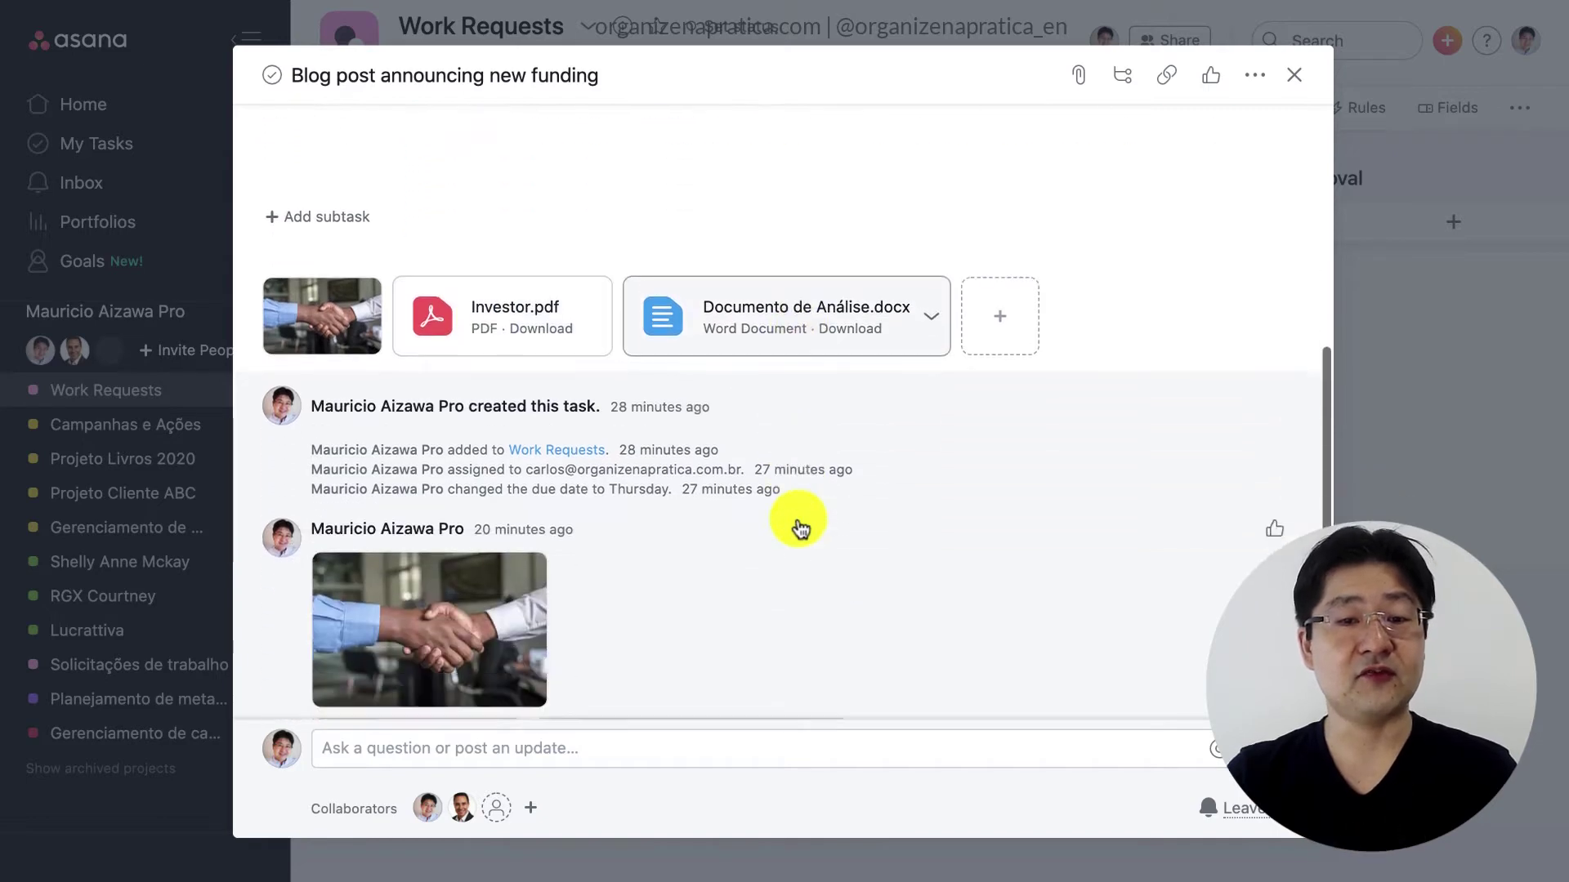
scroll(798, 525, up, 4)
scroll(798, 526, up, 5)
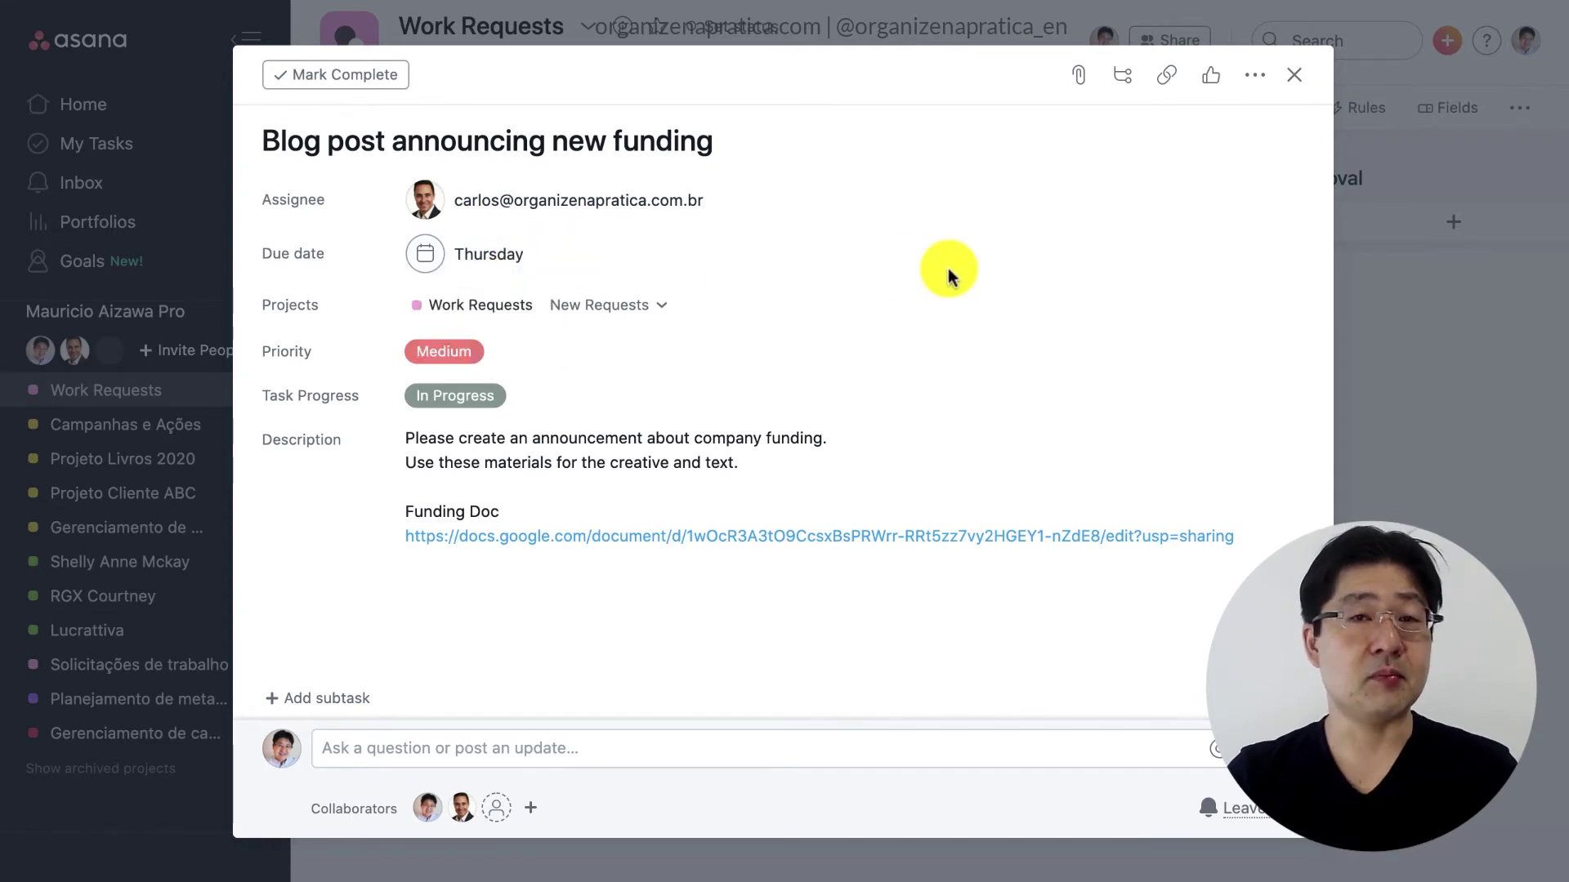
click(1296, 76)
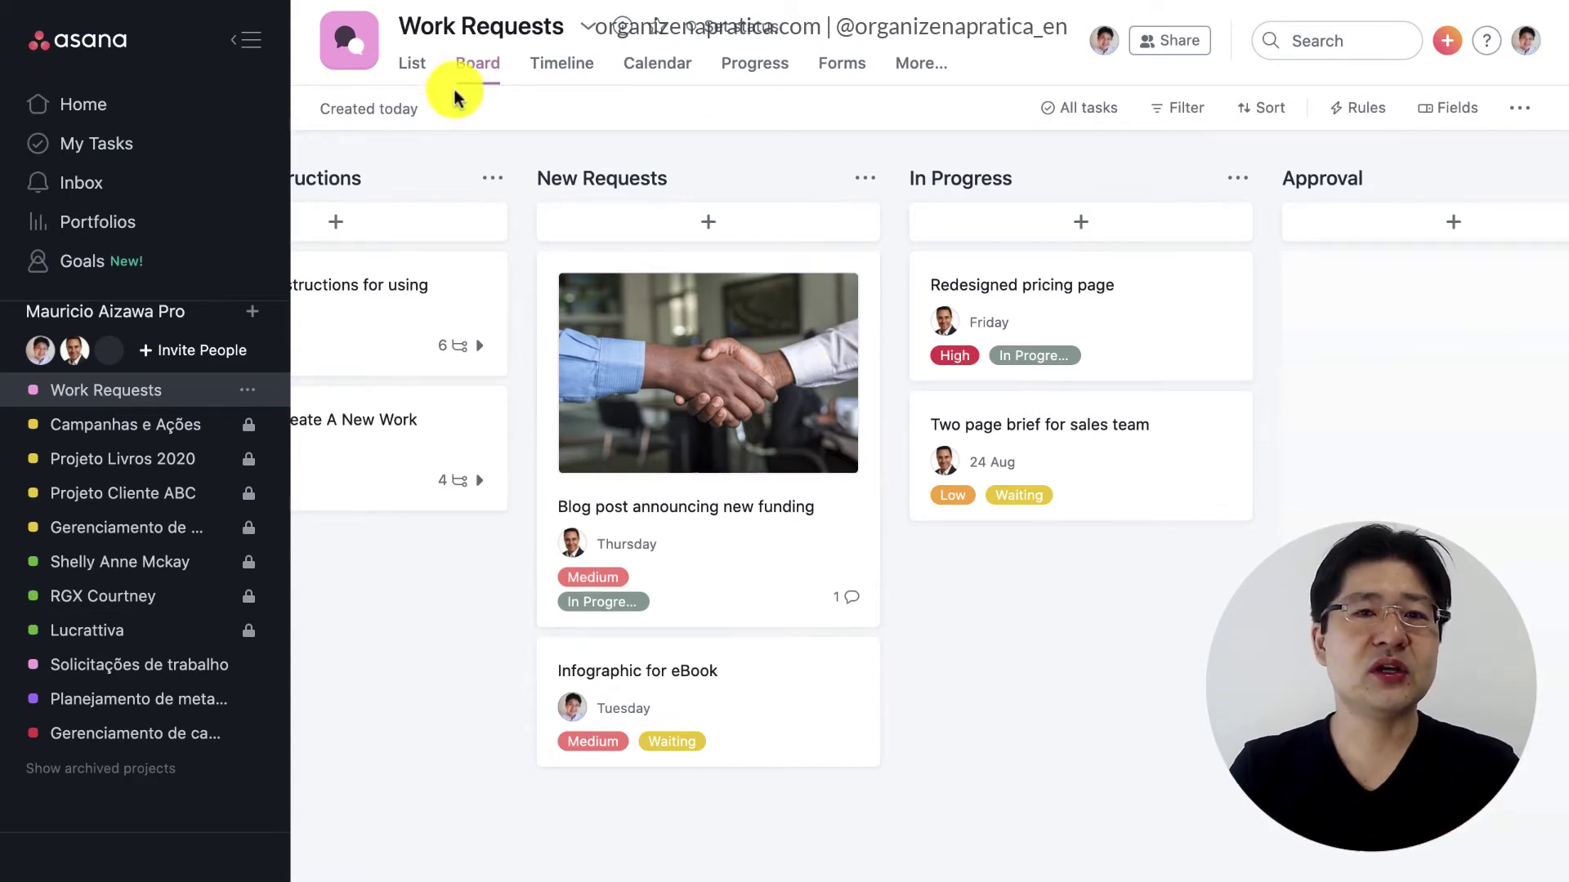
View the Work Requests tasks as a list and return to the board view.
click(420, 70)
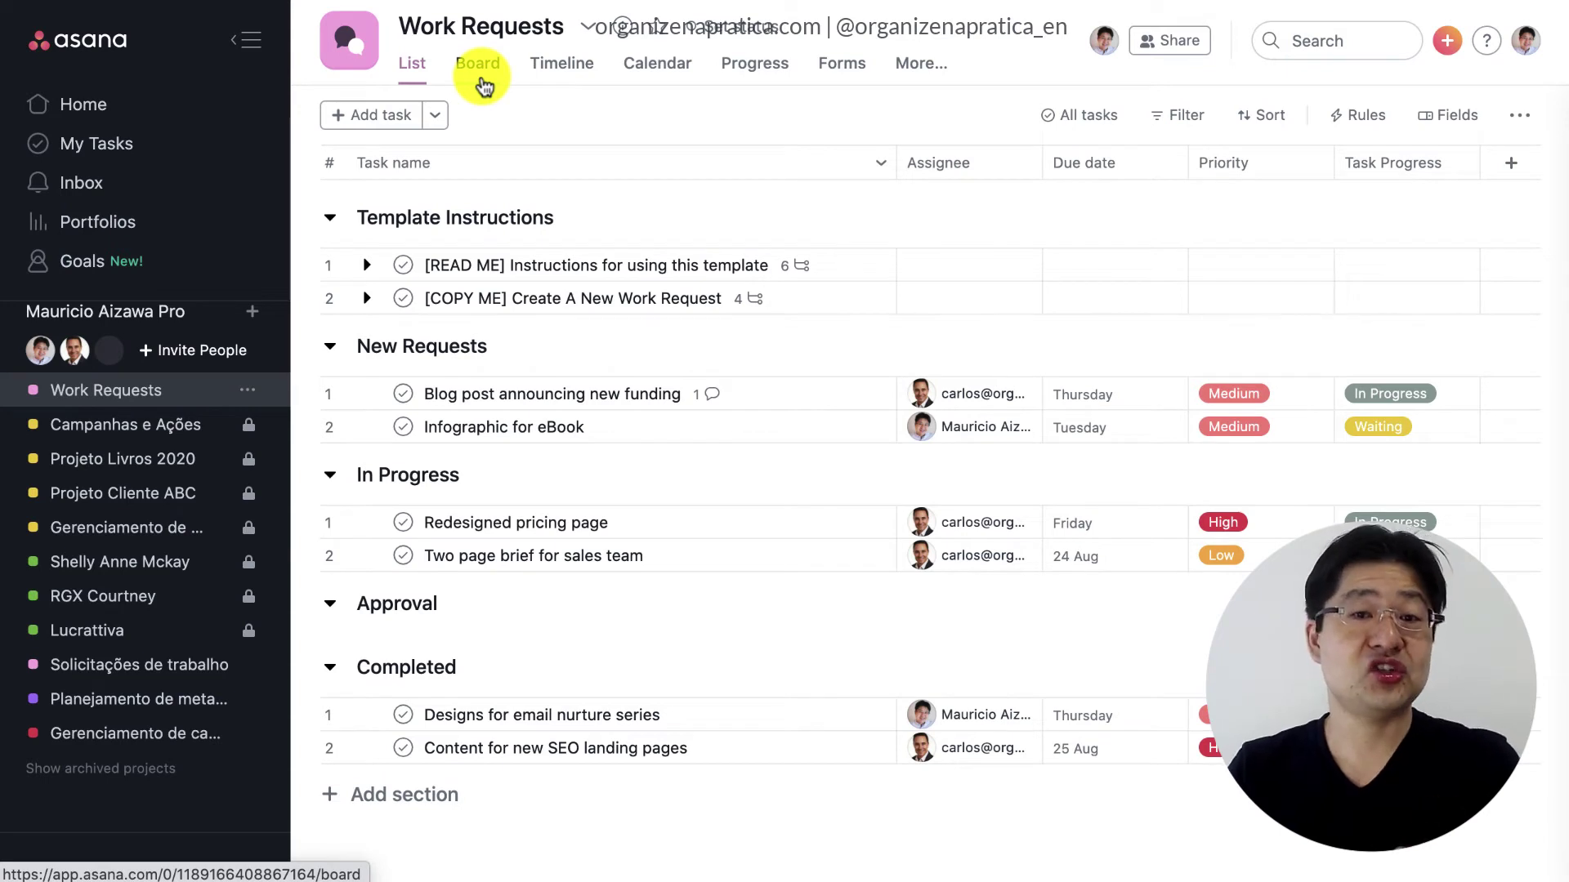
click(482, 74)
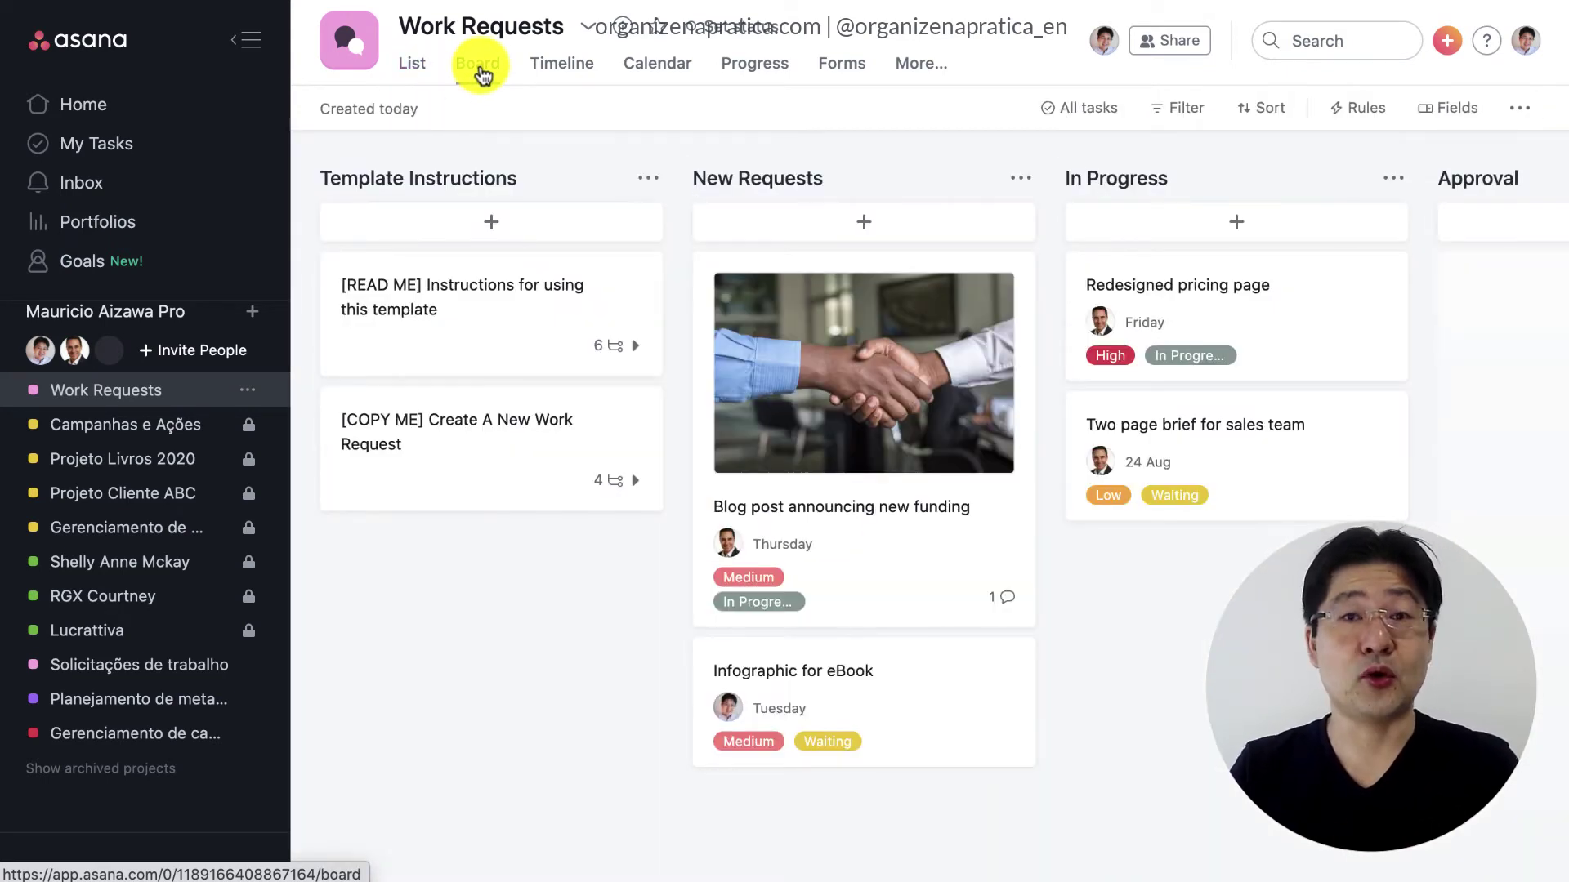
In the project's timeline, extend the "Infographic for eBook" task to run from 18 to 21 August.
click(549, 73)
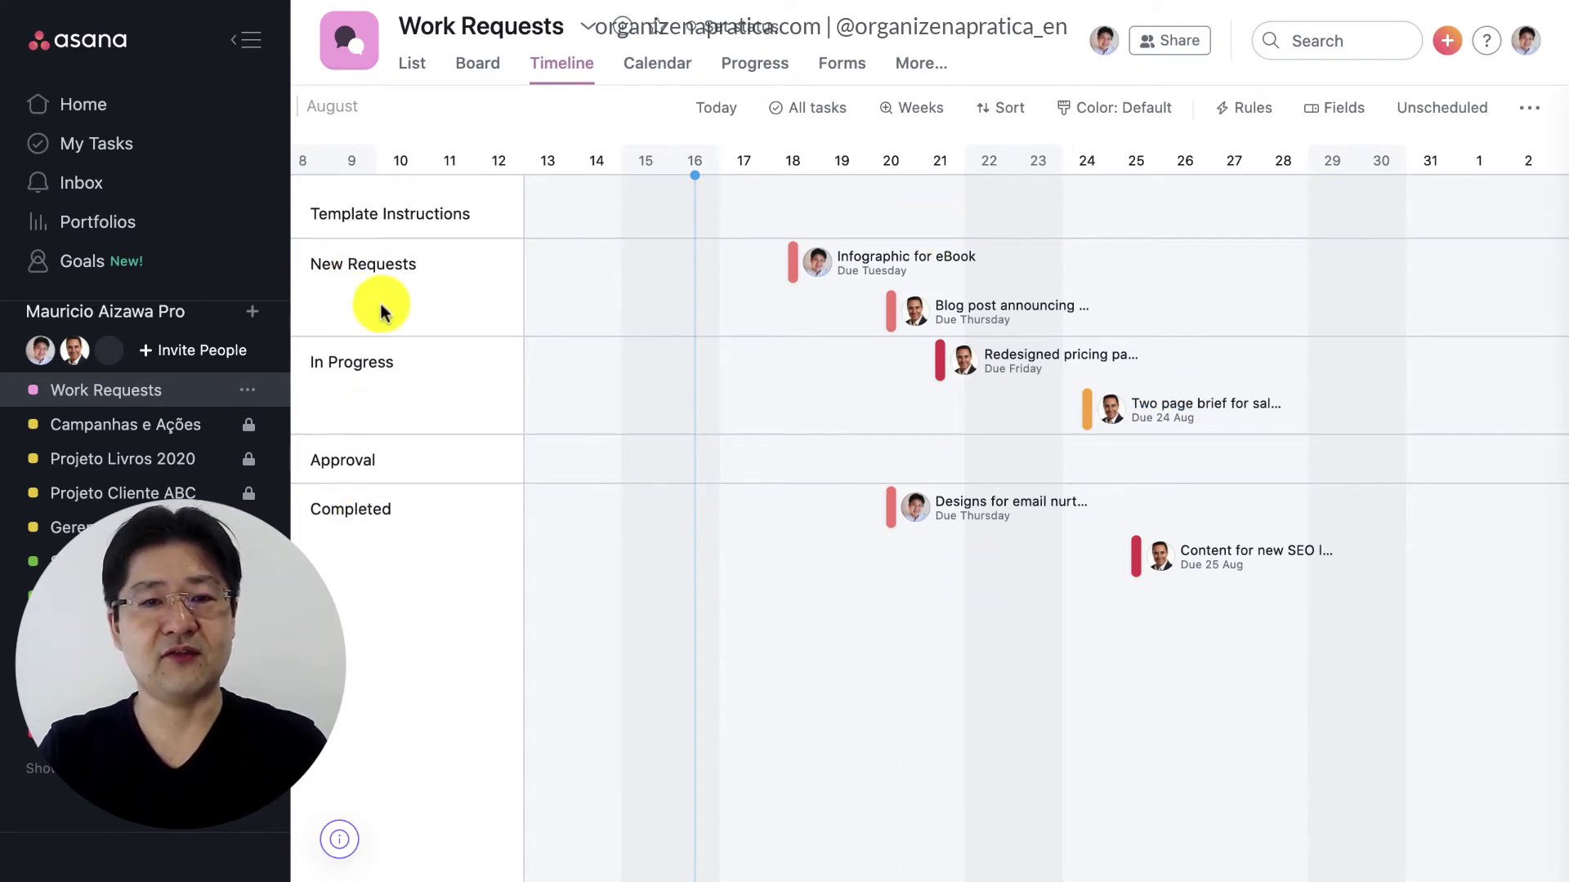
mouse_move(914, 308)
mouse_down()
mouse_move(895, 298)
mouse_move(910, 308)
mouse_up()
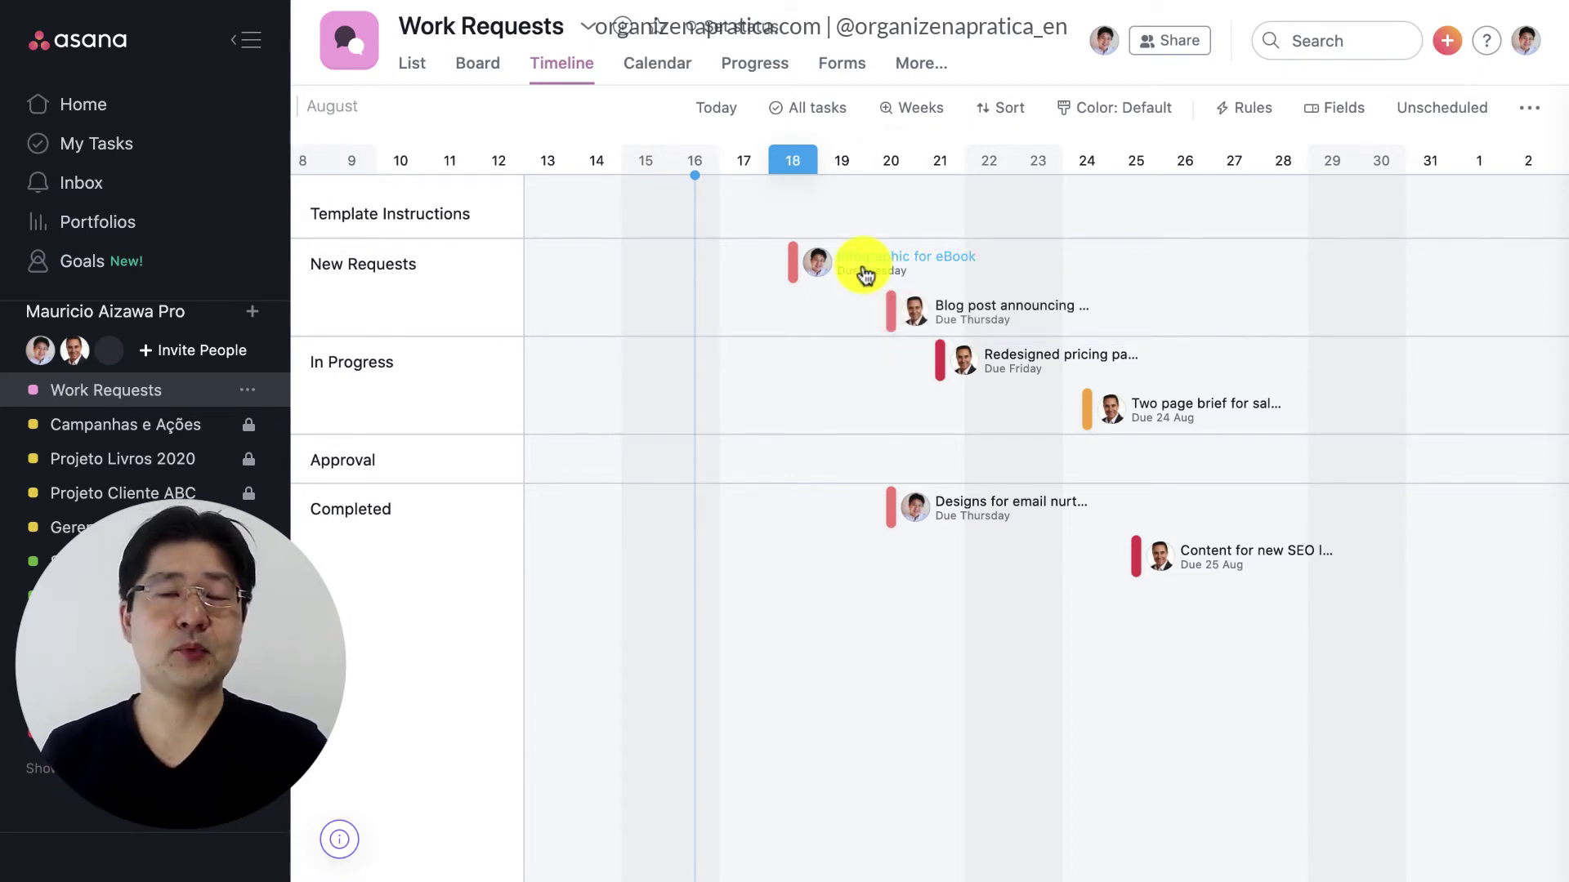
drag(865, 274, 807, 262)
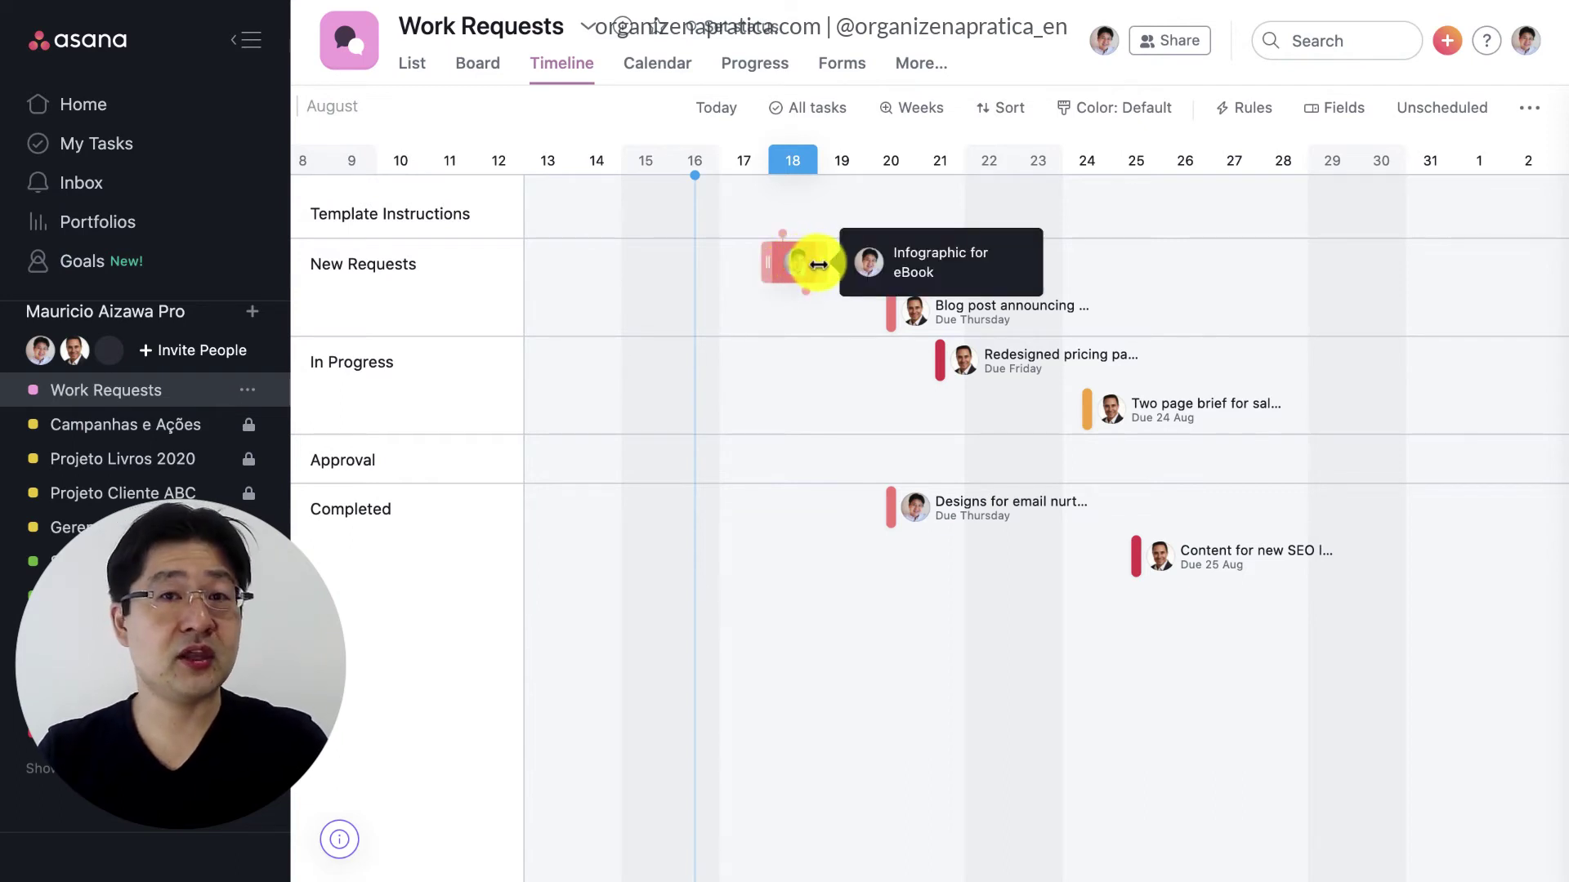
drag(818, 264, 947, 269)
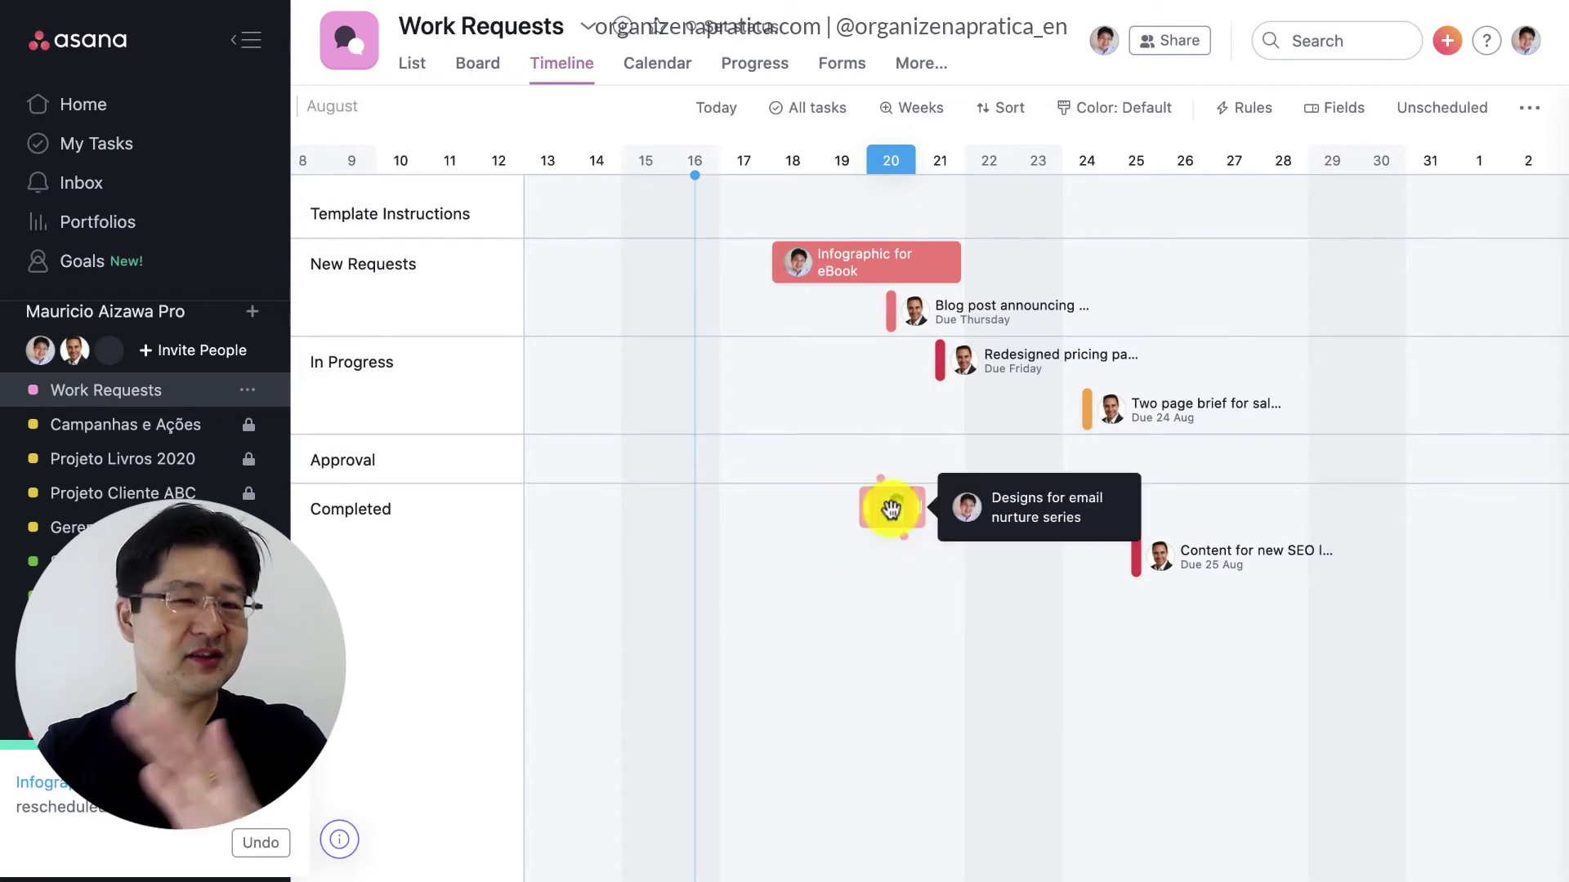
Reschedule "Designs for email nurture series" to 26 August and view the project's schedule in the calendar.
drag(887, 511, 1176, 512)
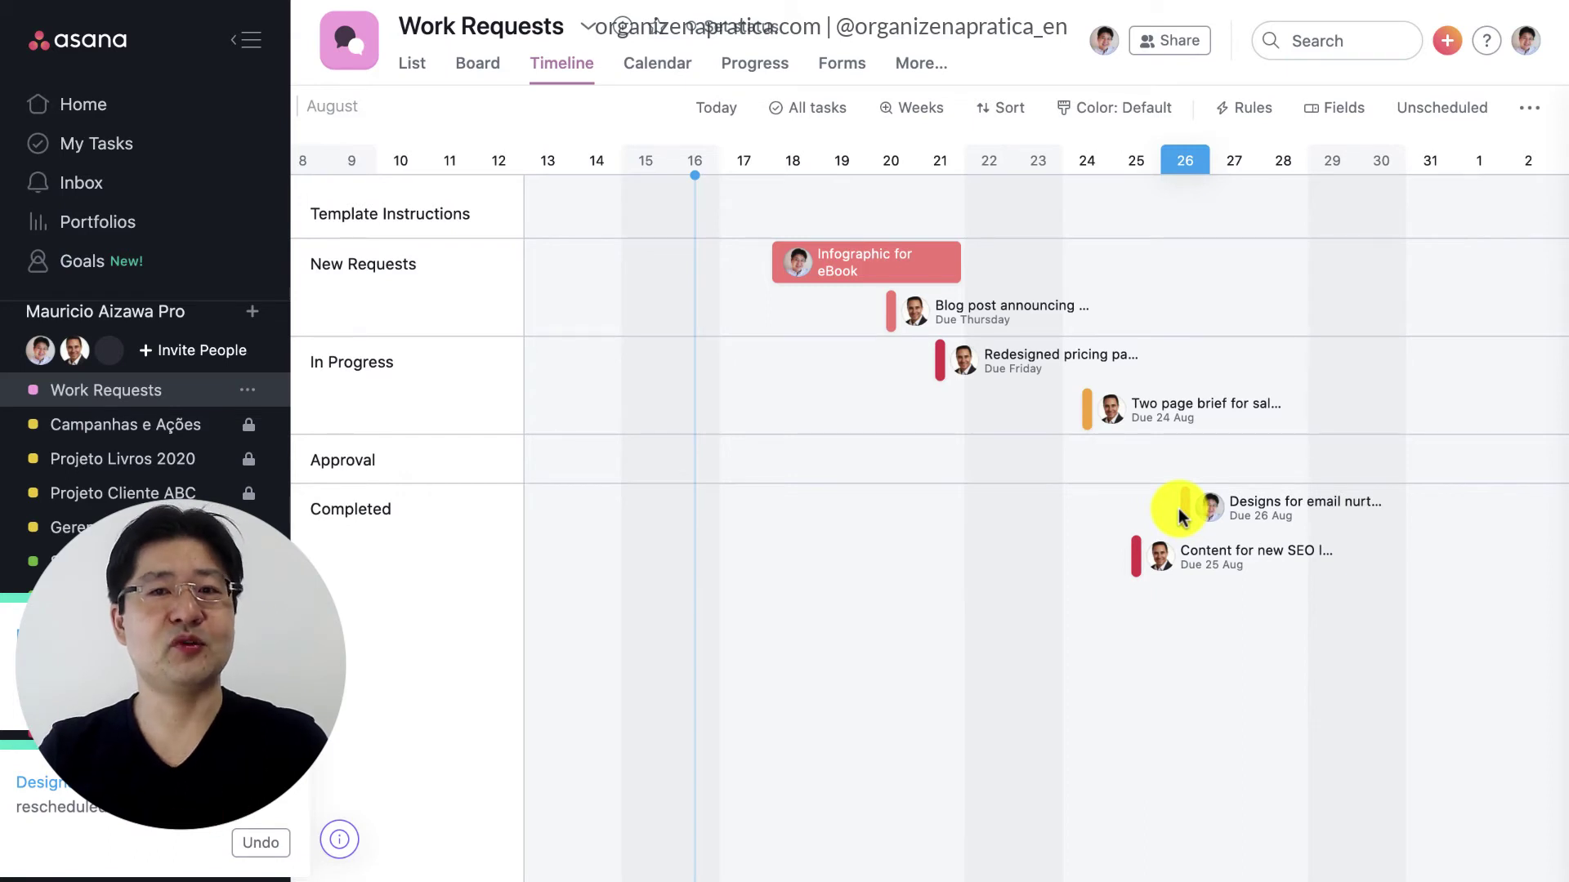
click(677, 66)
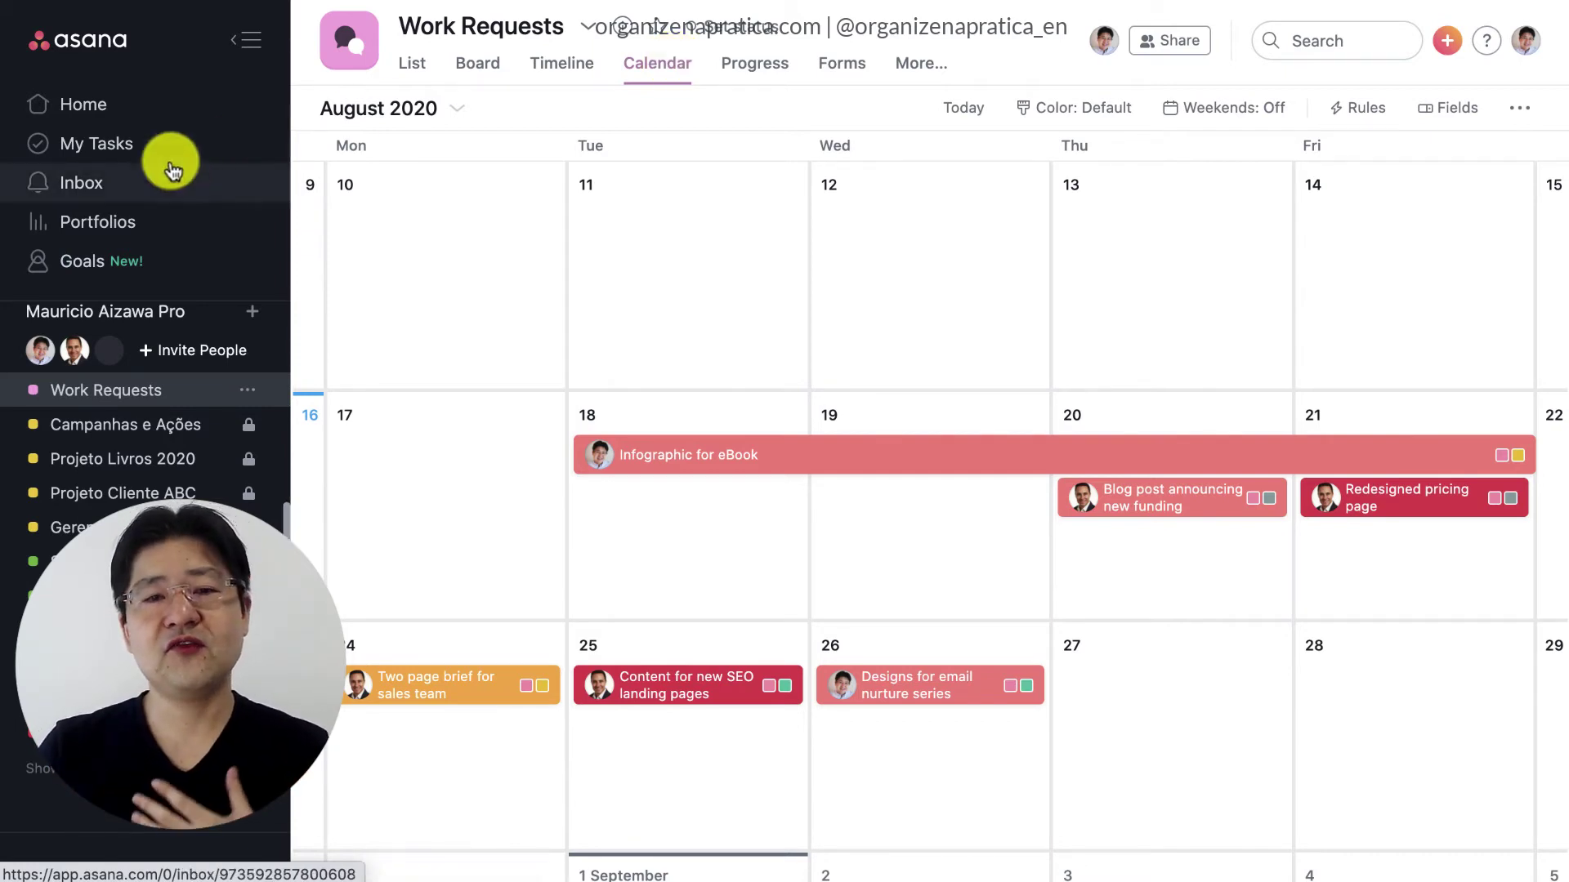
Open the report of tasks assigned to others and show the details of "Blog post announcing new funding".
scroll(196, 490, up, 5)
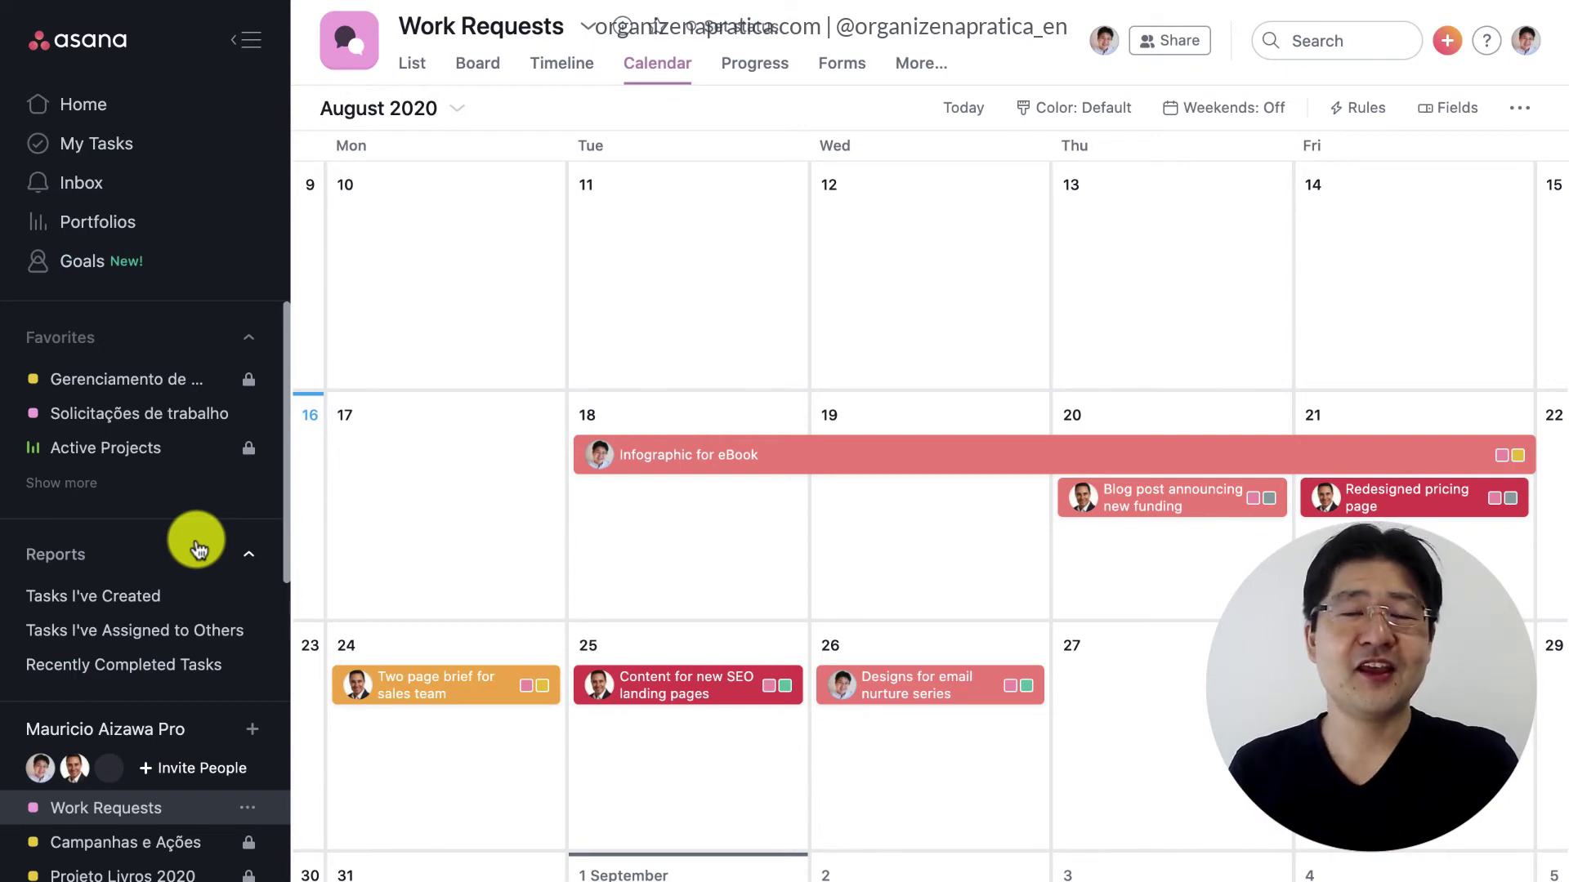
click(167, 644)
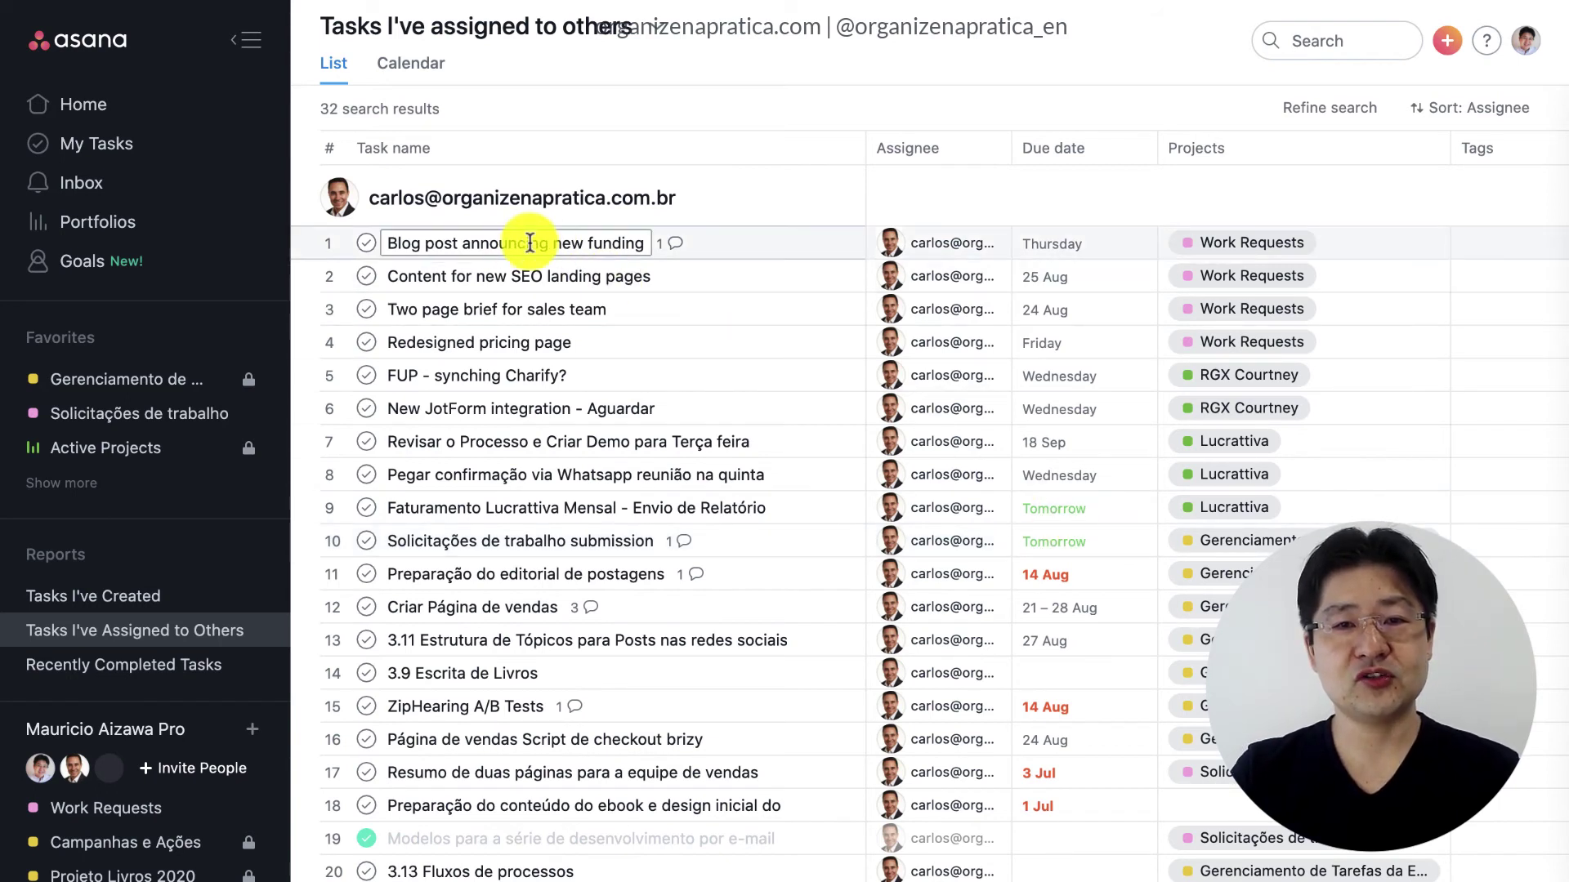
click(497, 242)
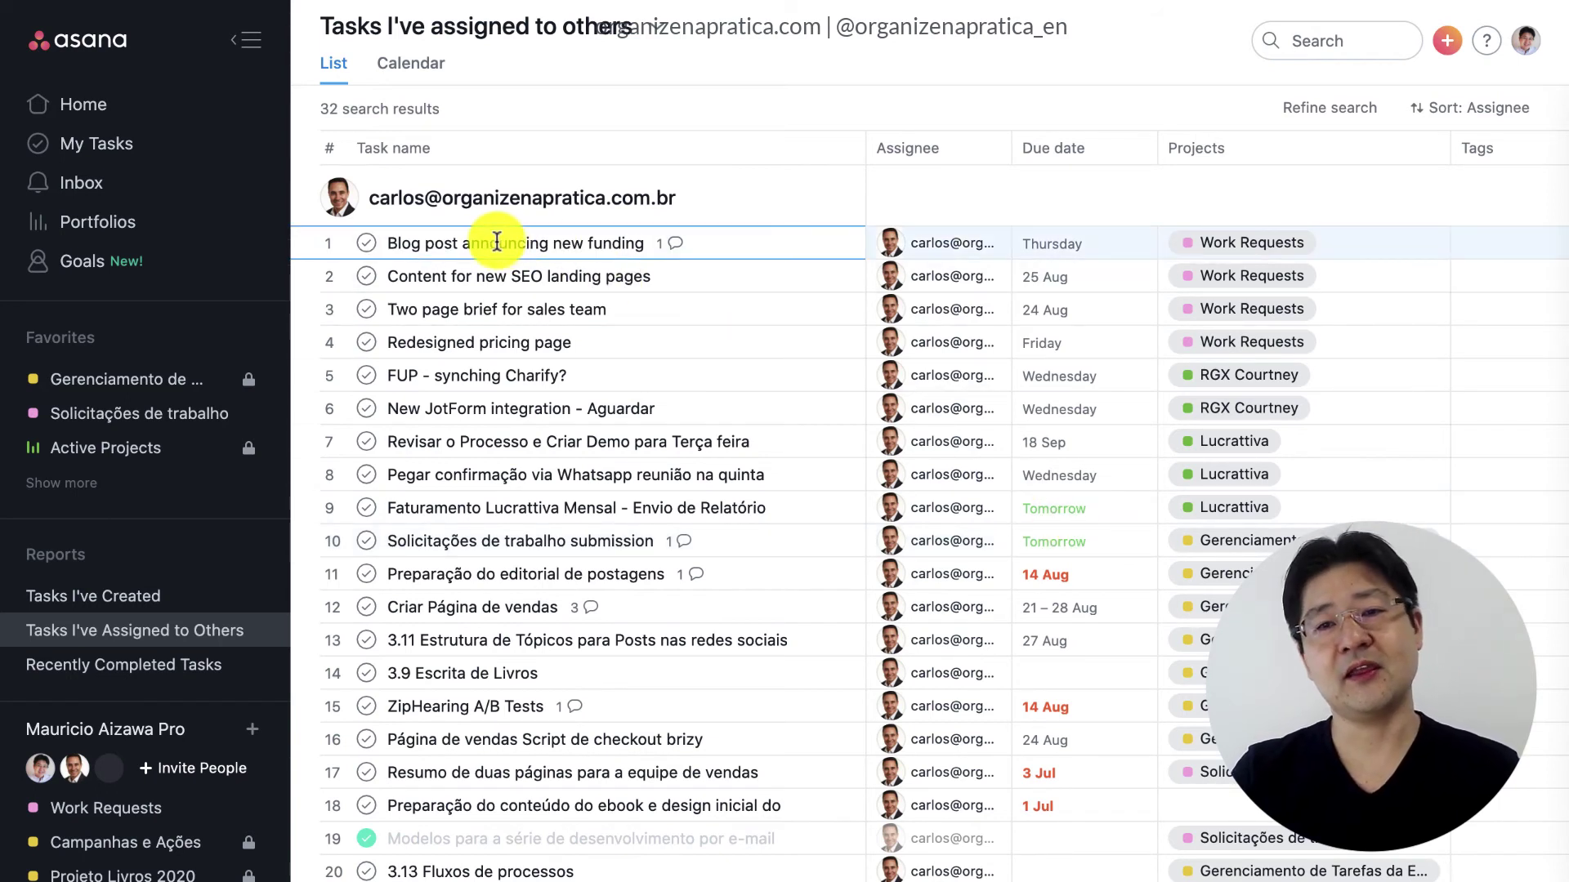
click(833, 247)
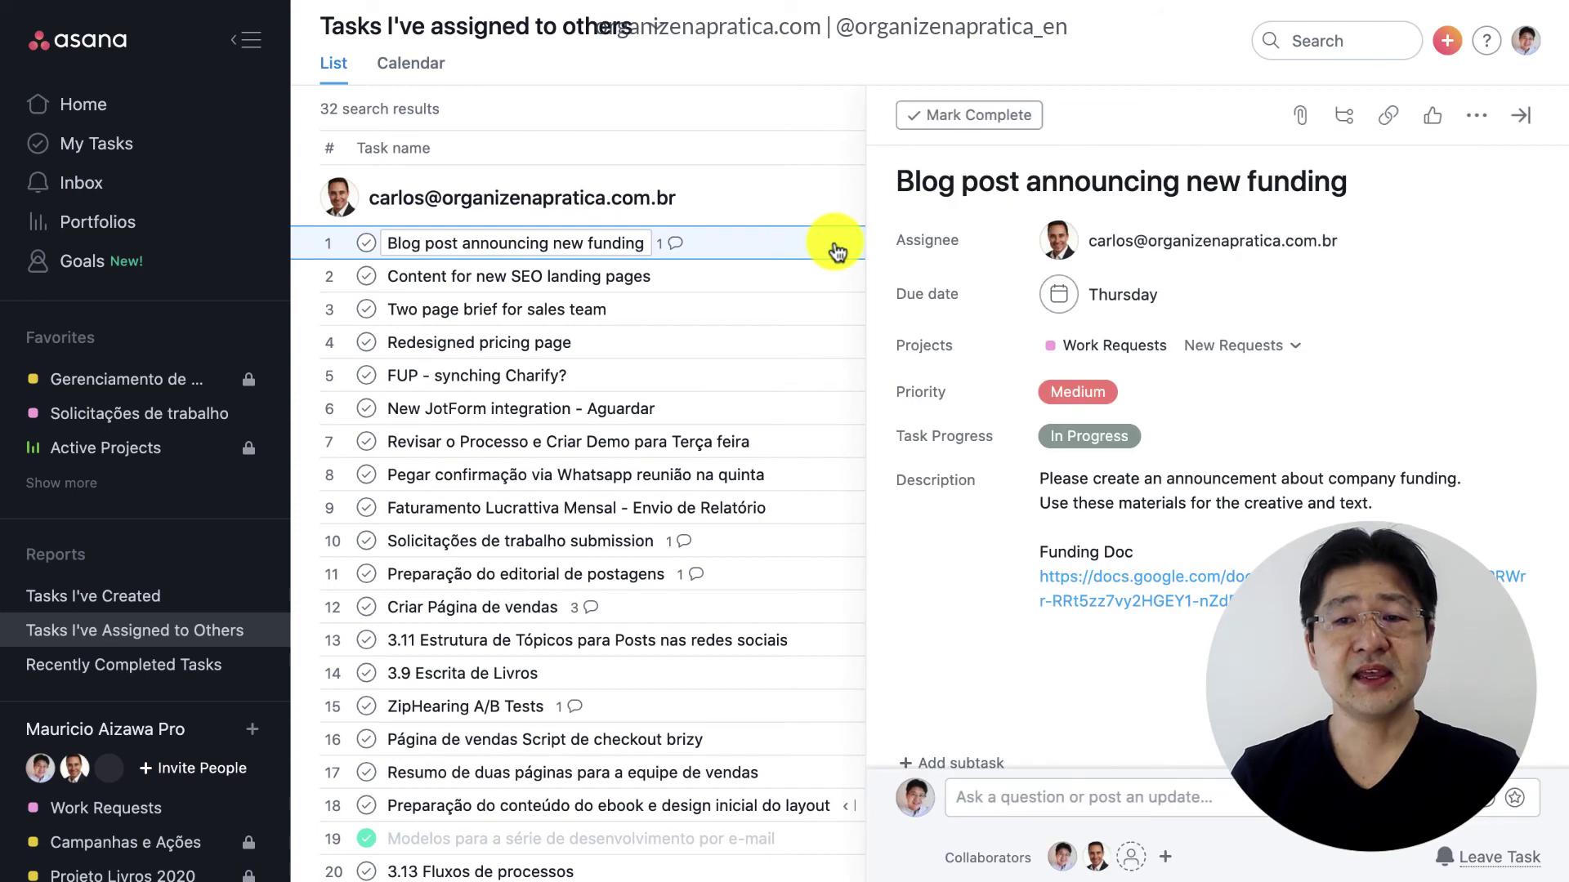